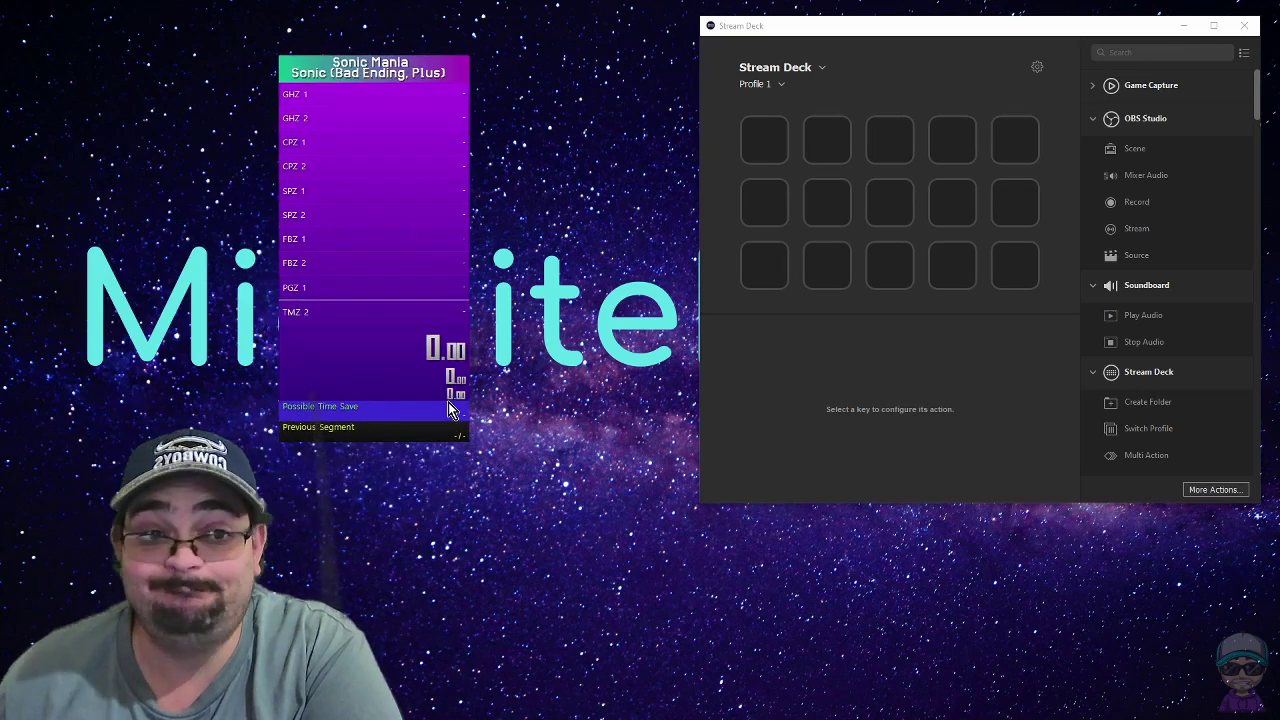
# Open the split timer's settings next to the Stream Deck window and turn off Global Hotkeys.
pyautogui.moveTo(381, 78); pyautogui.dragTo(452, 43)
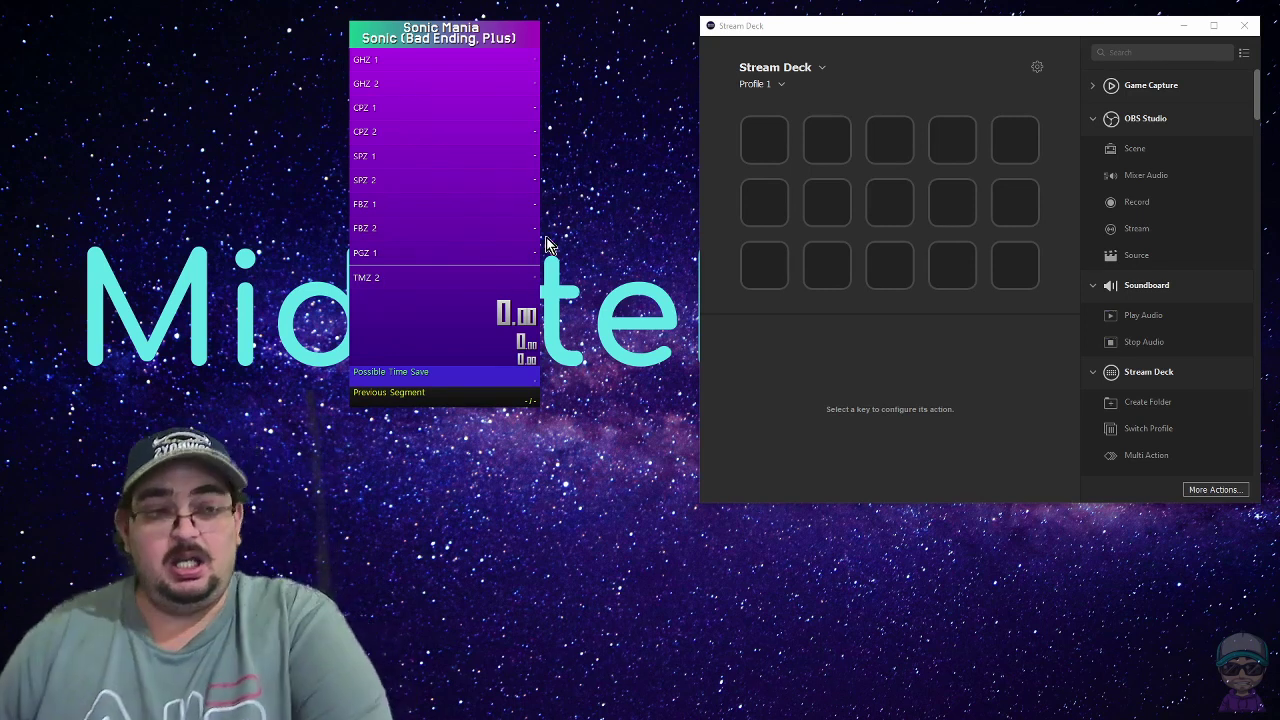
pyautogui.moveTo(1016, 34); pyautogui.dragTo(964, 33)
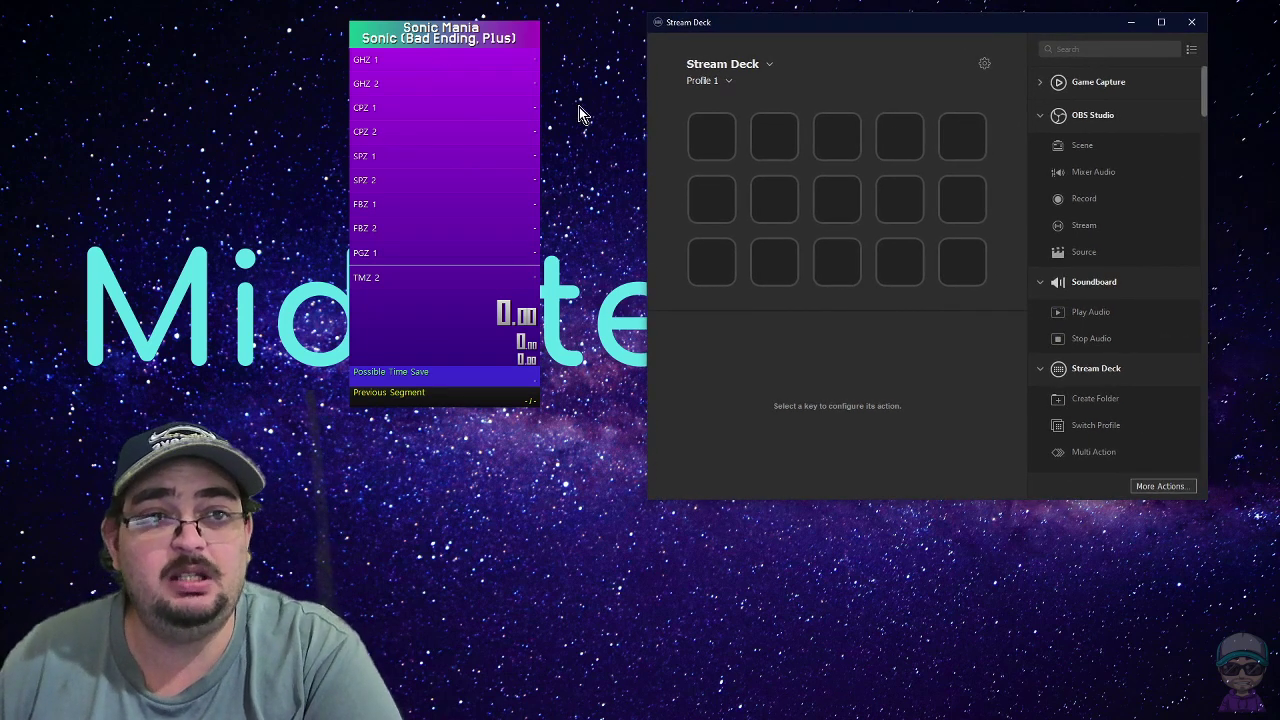
pyautogui.rightClick(450, 72)
pyautogui.click(517, 299)
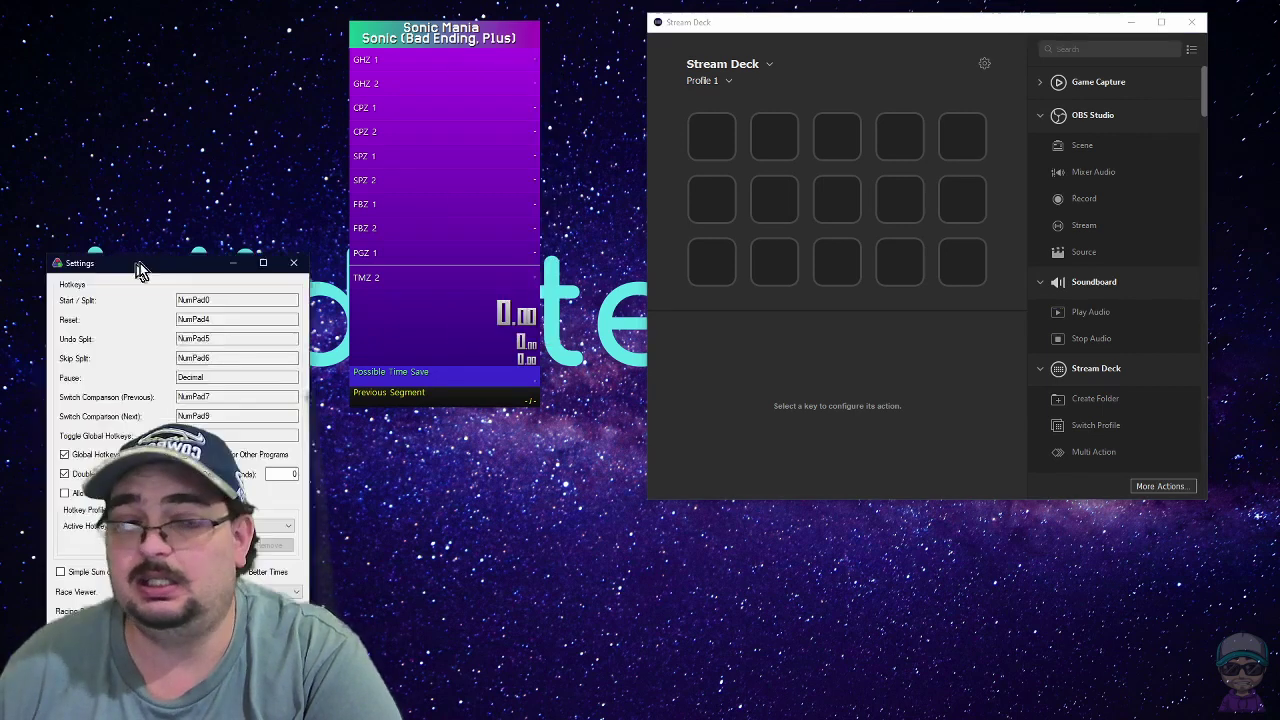
pyautogui.moveTo(140, 263); pyautogui.dragTo(363, 35)
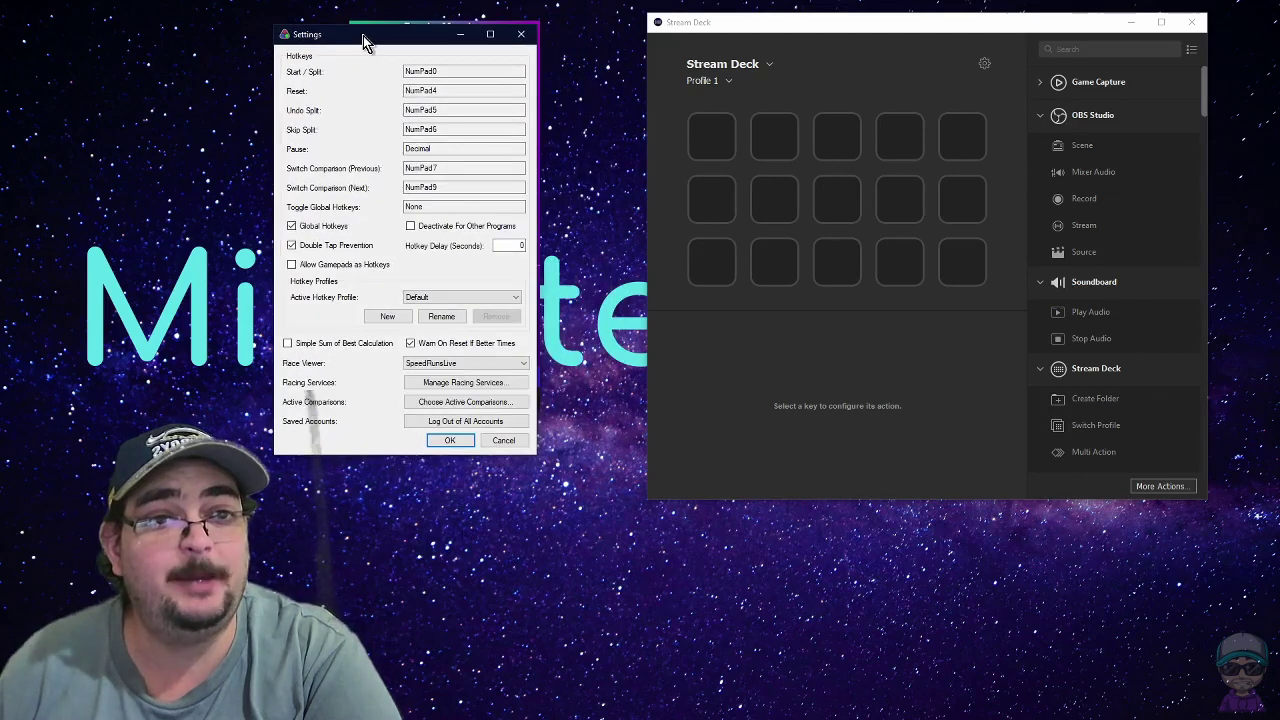
pyautogui.click(336, 230)
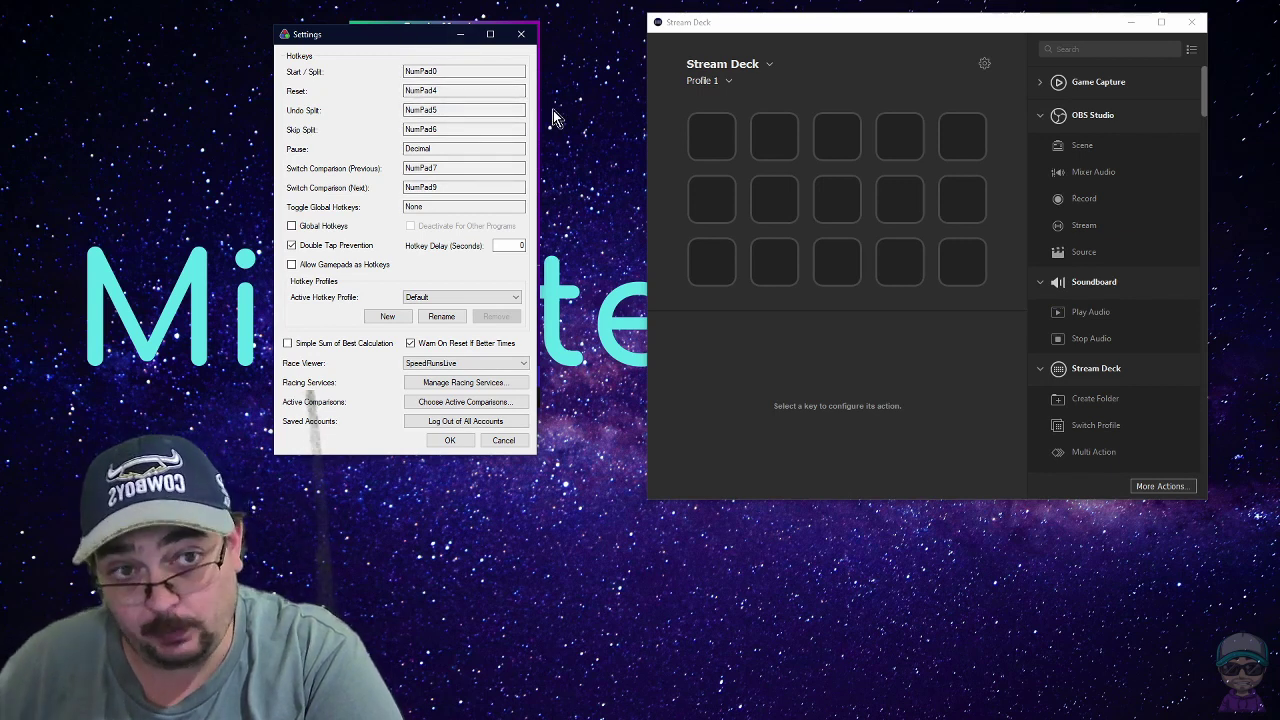
# Add a System Hotkey action to the last key of the third row, titled ST/SPL and assigned to Numpad 0.
pyautogui.click(805, 341)
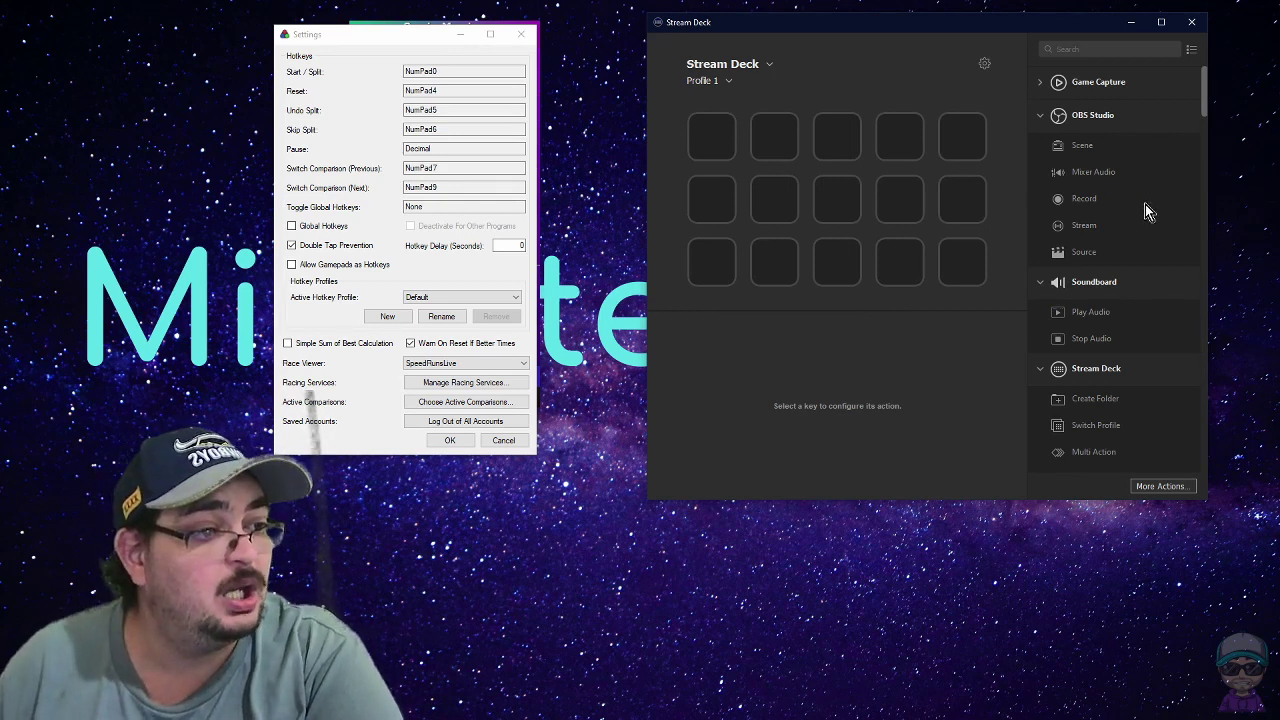
pyautogui.scroll(-10, 1120, 208)
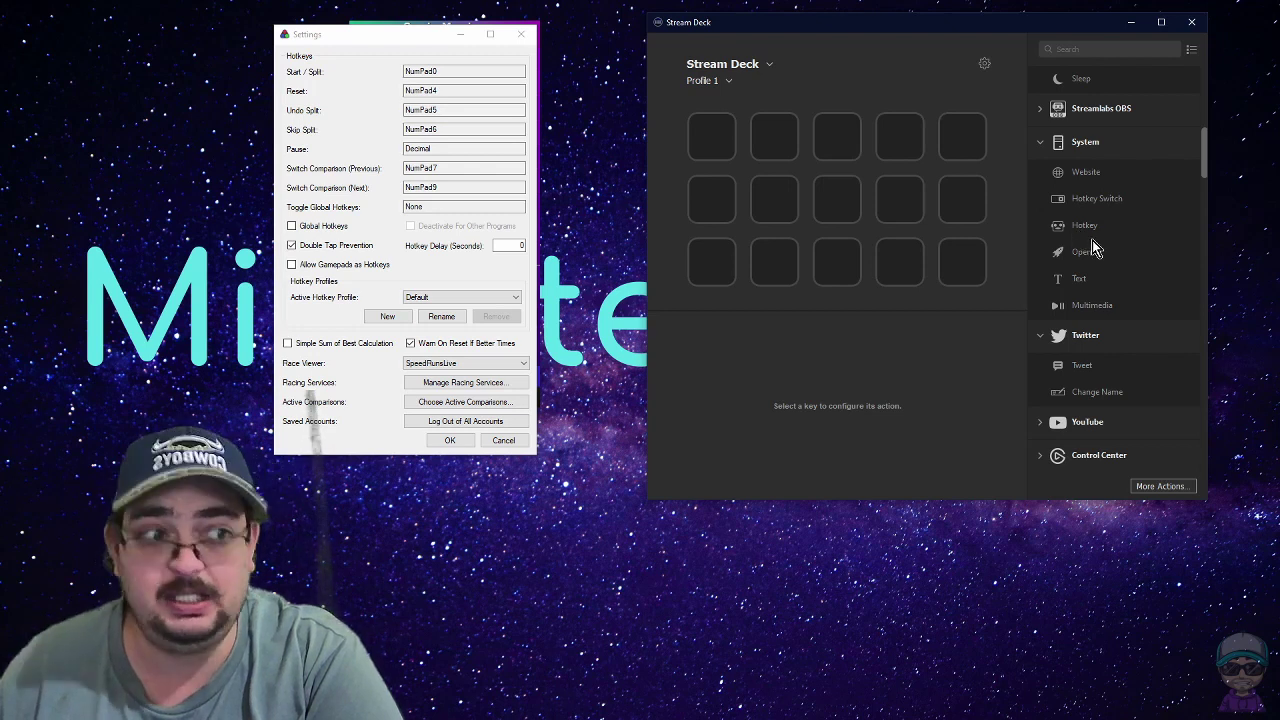
pyautogui.moveTo(1104, 229); pyautogui.dragTo(964, 264)
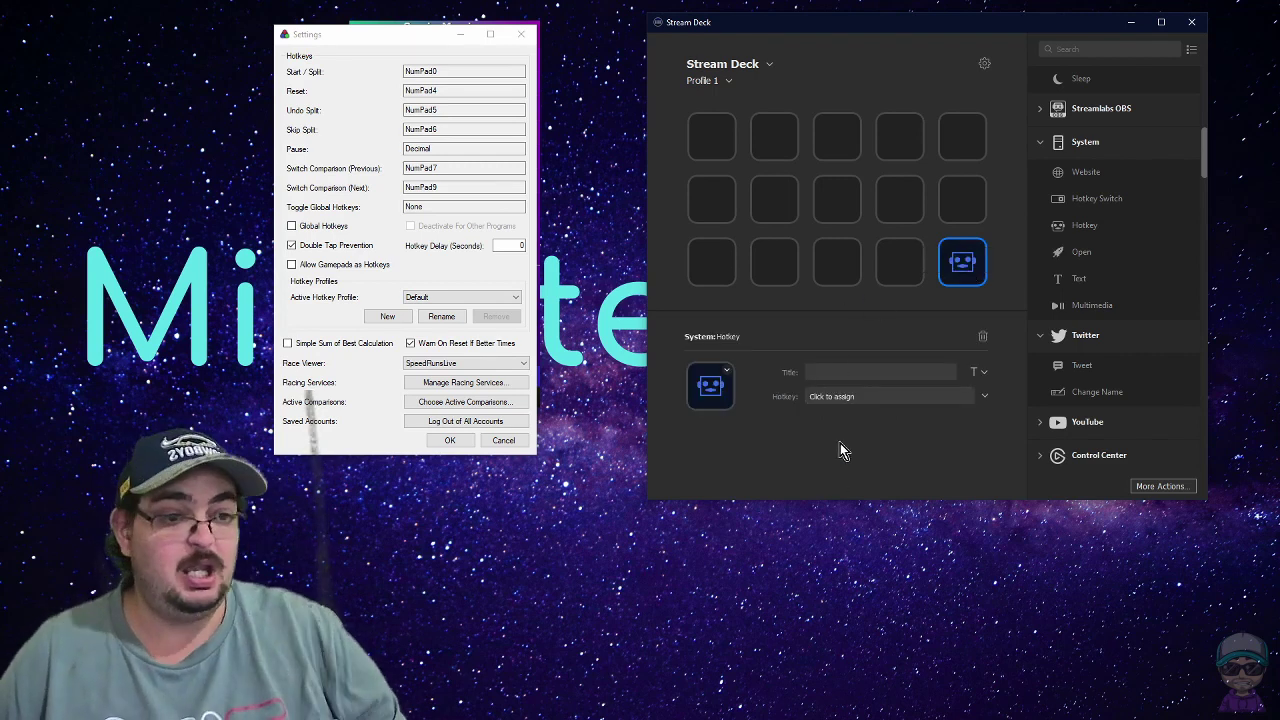
pyautogui.click(845, 372)
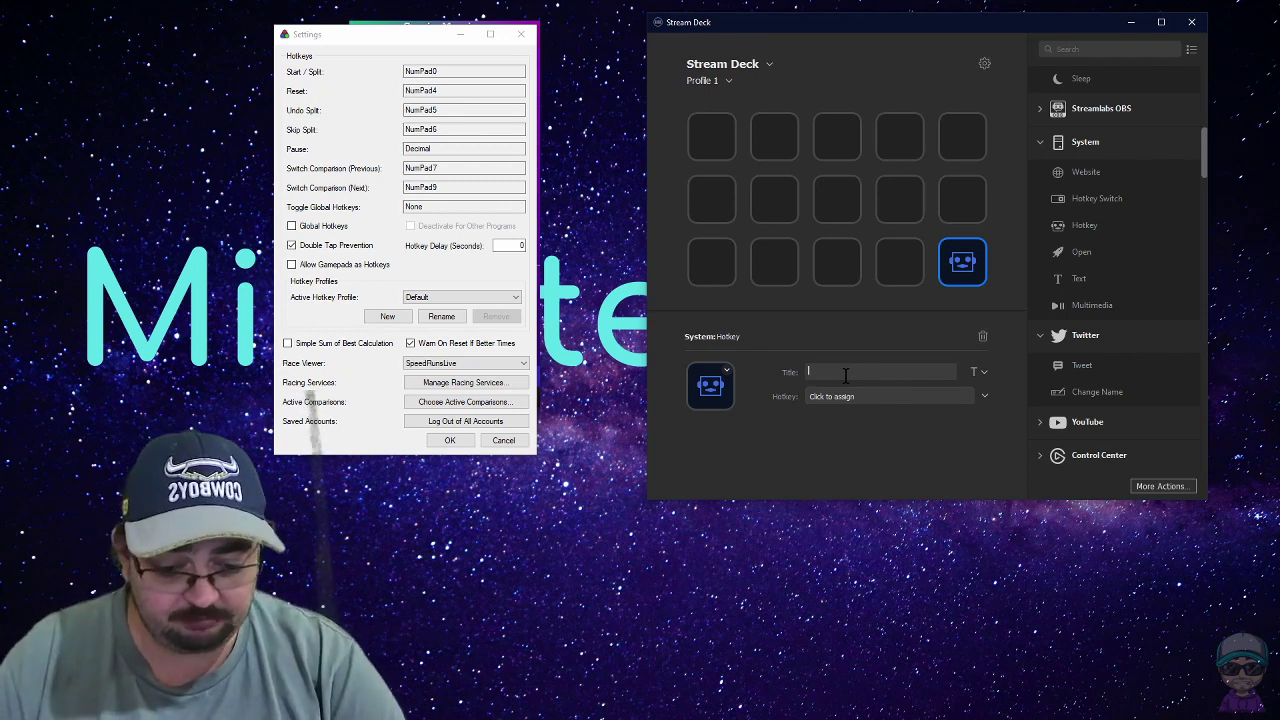
pyautogui.write('ST')
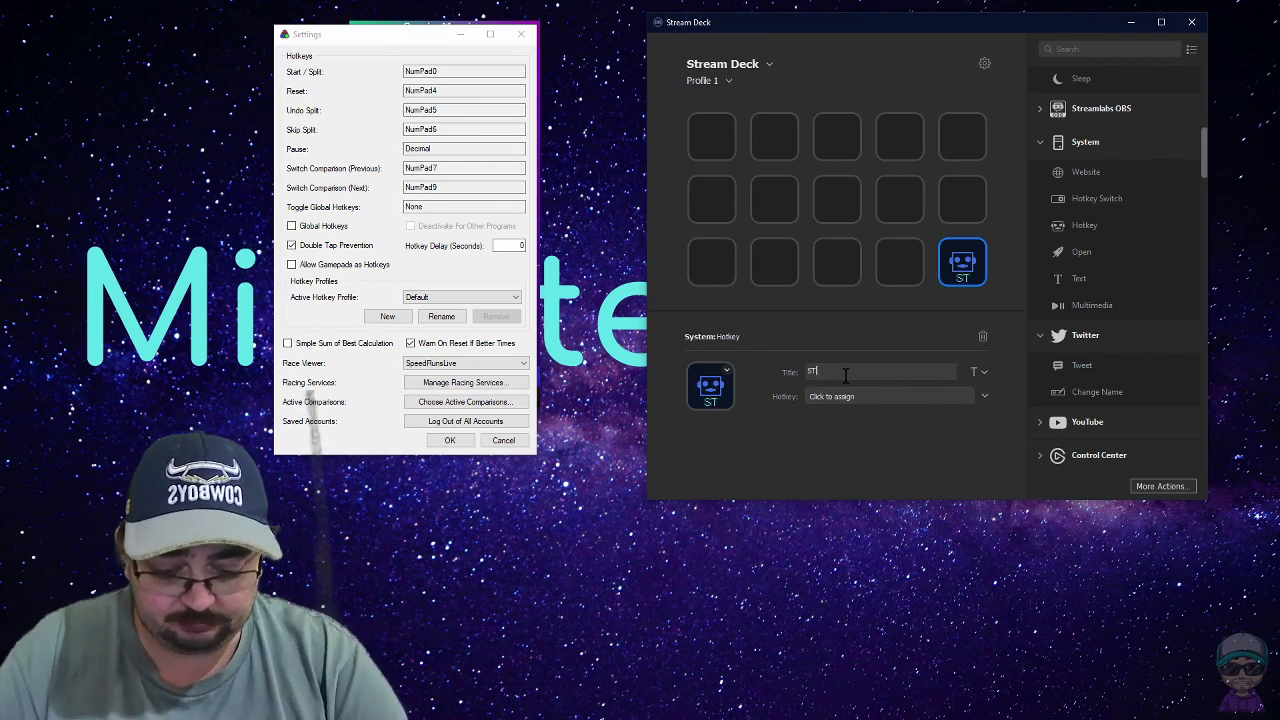
pyautogui.write('/')
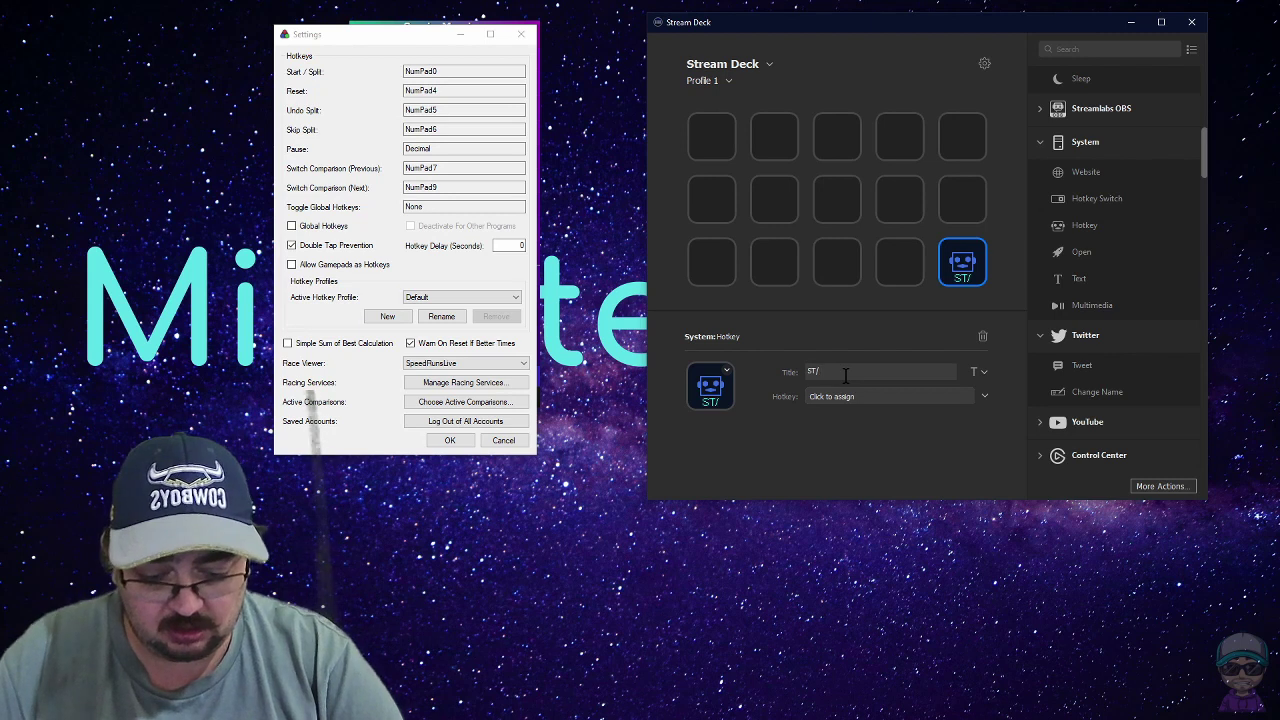
pyautogui.write('SPL')
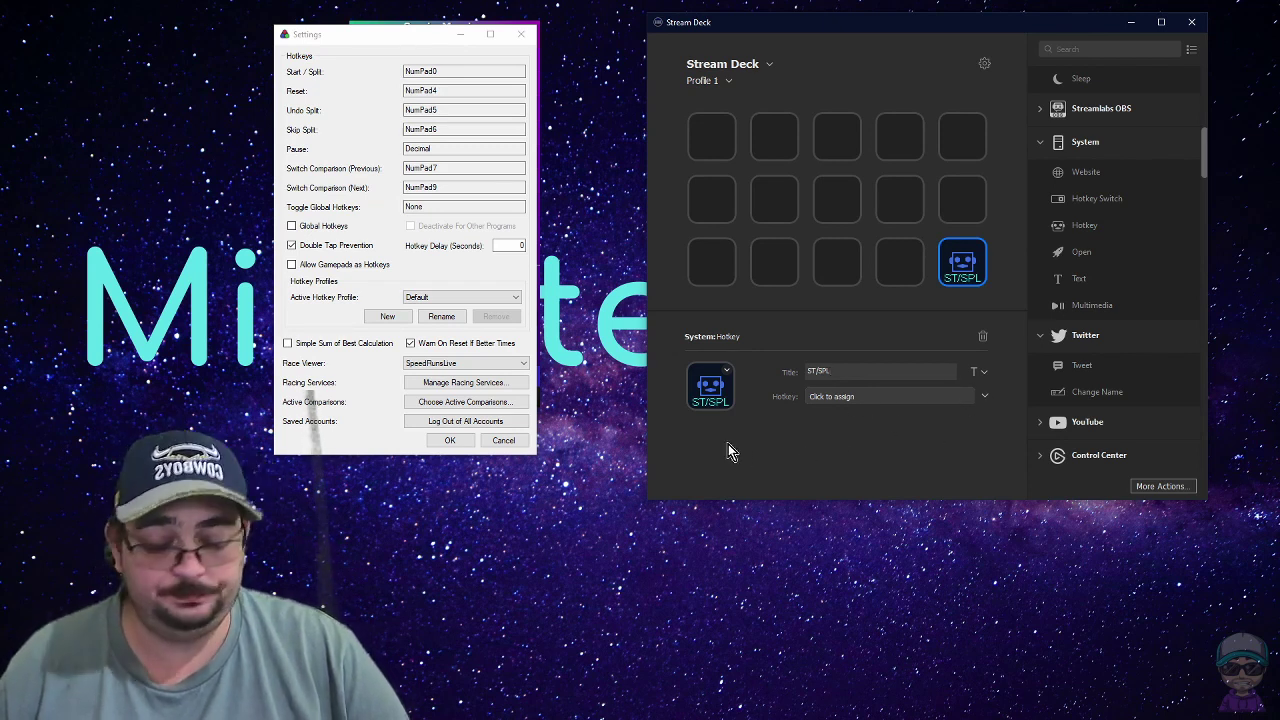
pyautogui.click(851, 397)
pyautogui.press('KP_0')
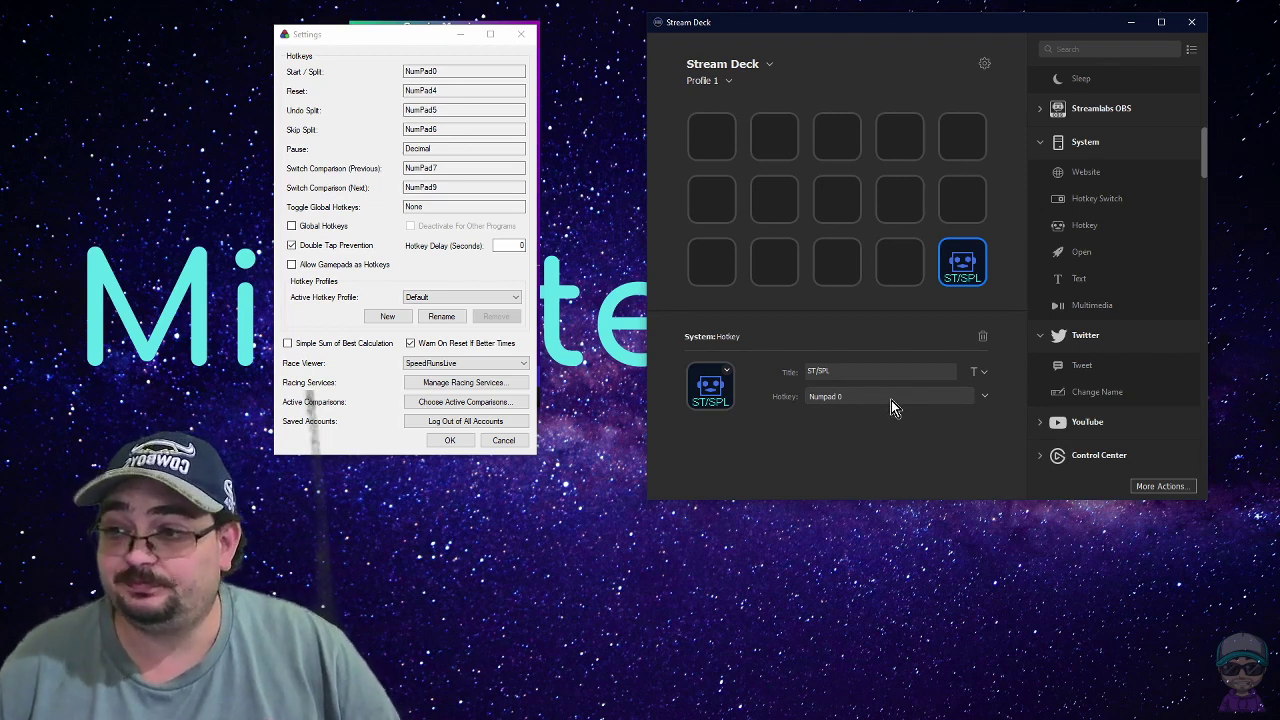
pyautogui.click(984, 398)
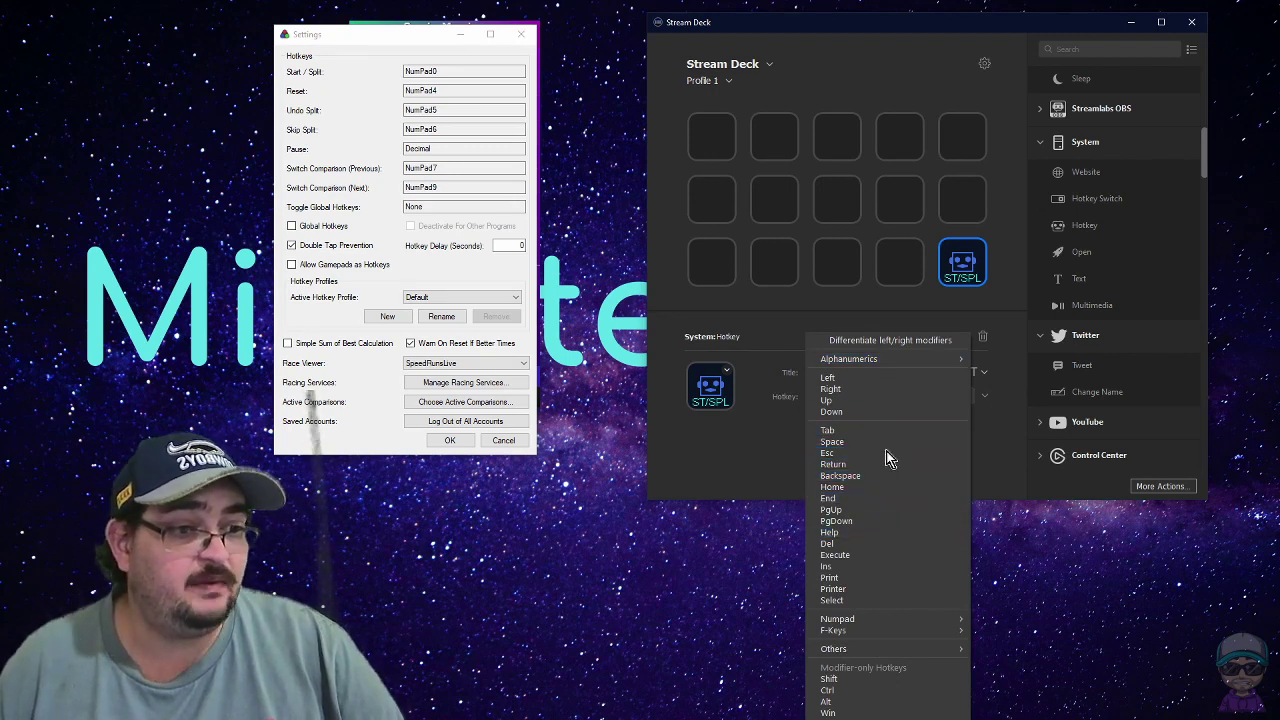
pyautogui.moveTo(903, 364)
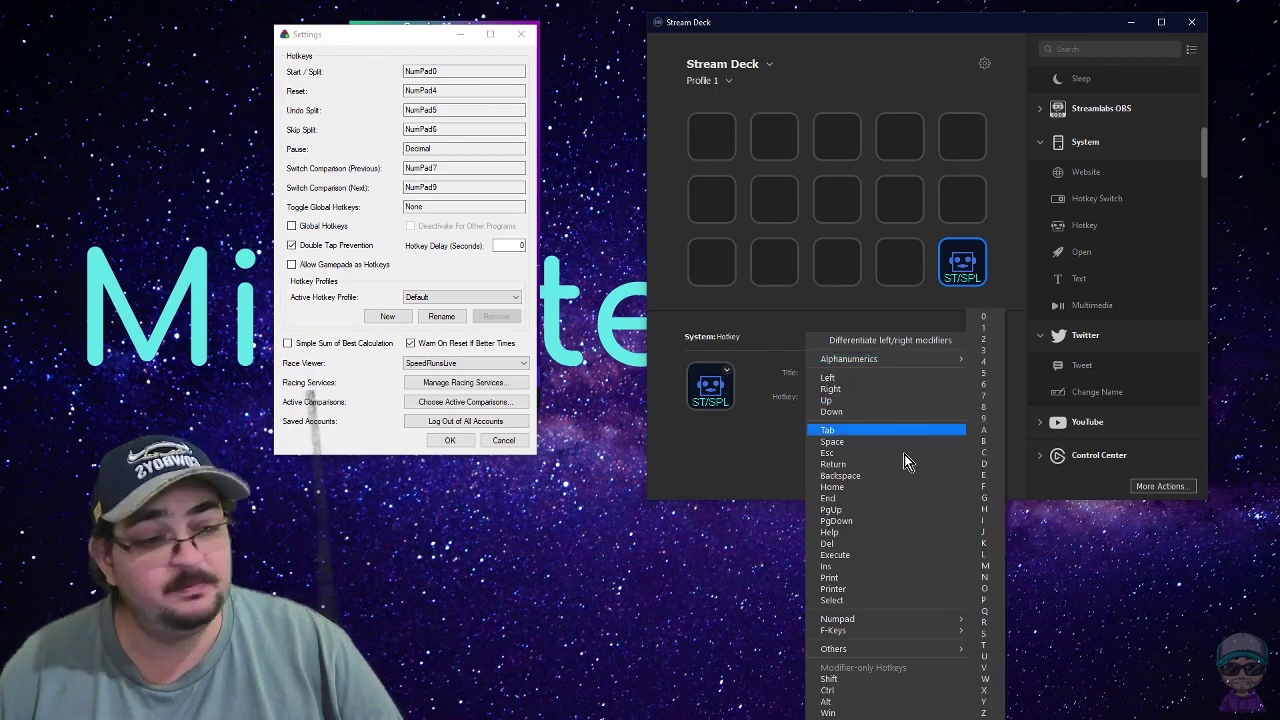
pyautogui.moveTo(887, 622)
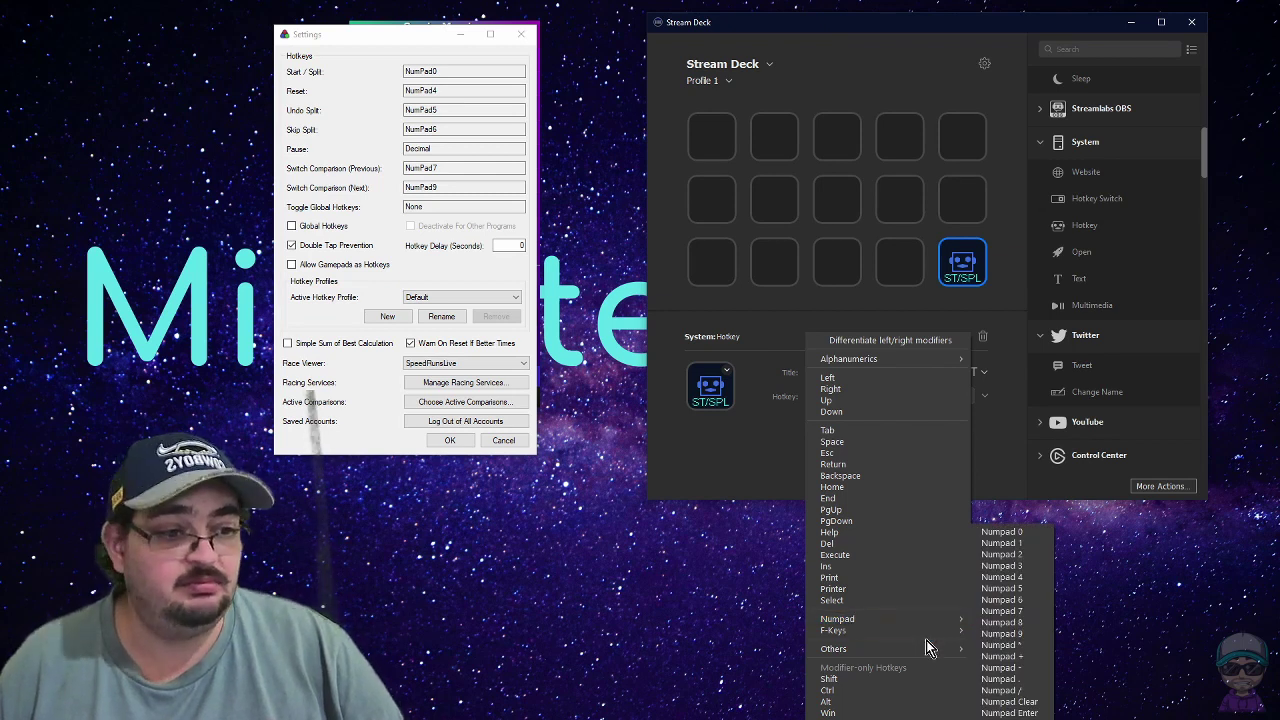
pyautogui.moveTo(918, 636)
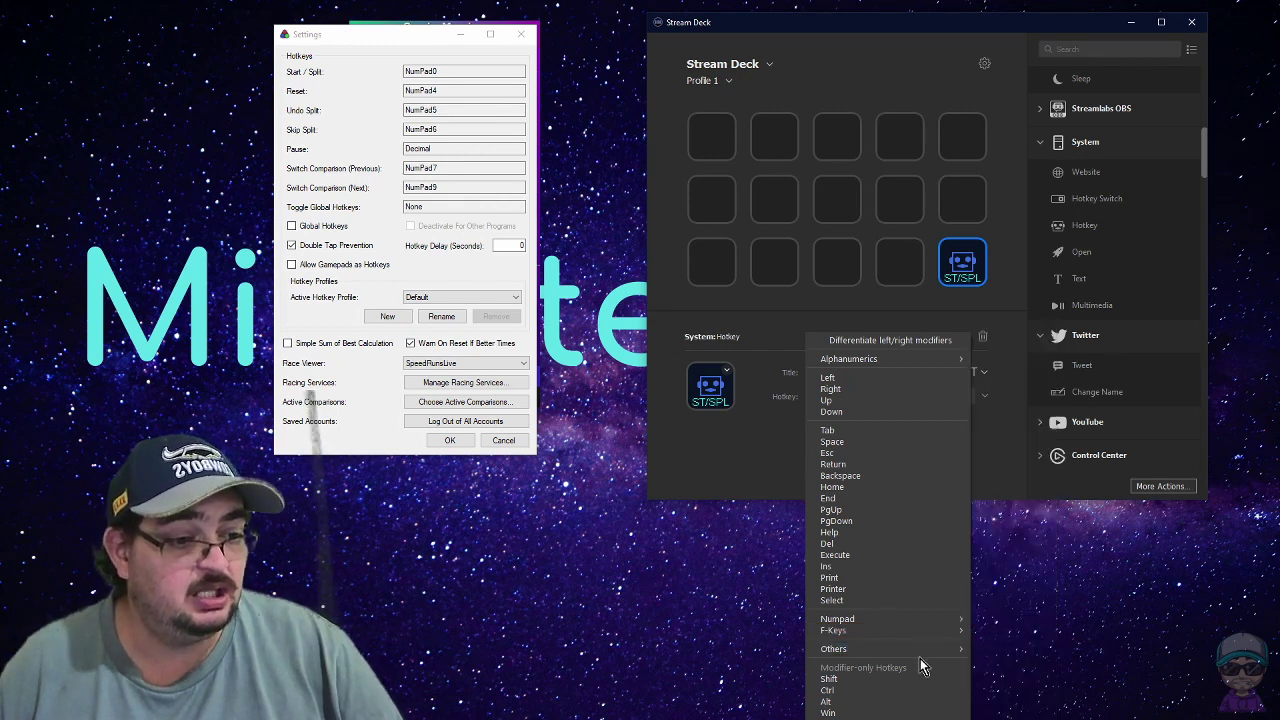
pyautogui.click(727, 485)
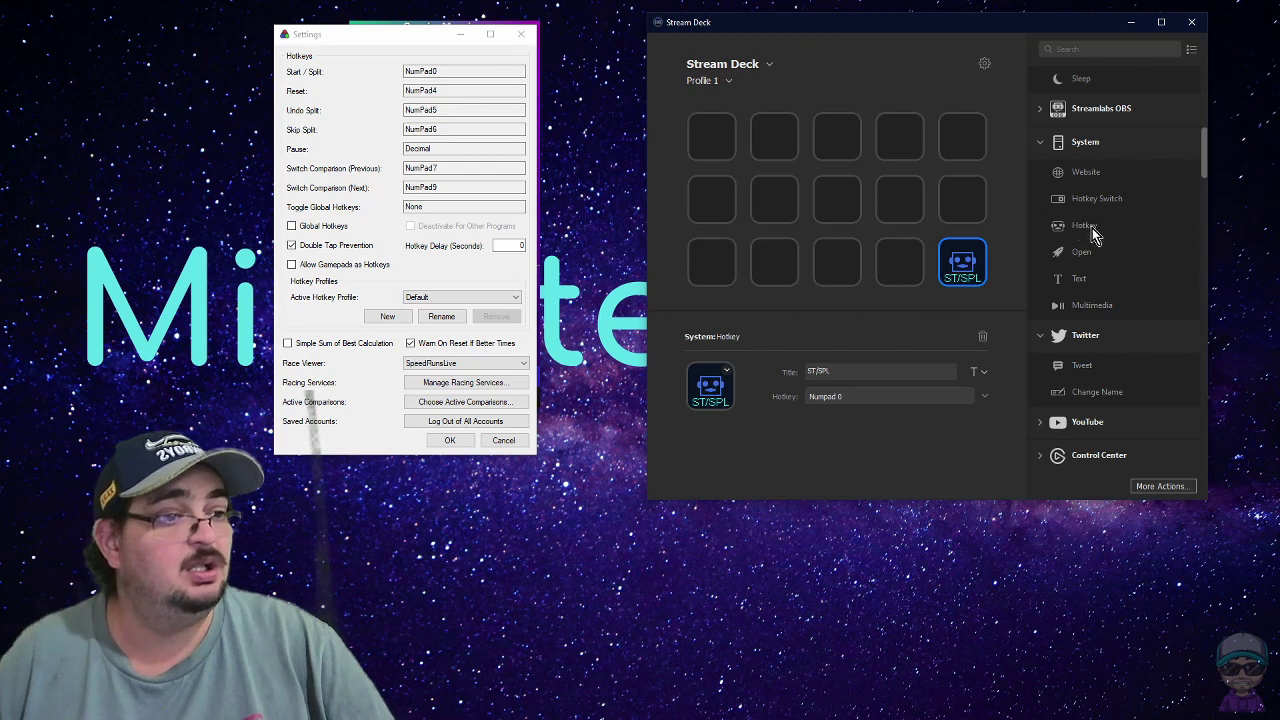
# Add a Hotkey action to the first key of the first row, titled RESET and assigned to Numpad 4.
pyautogui.moveTo(1092, 228); pyautogui.dragTo(711, 137)
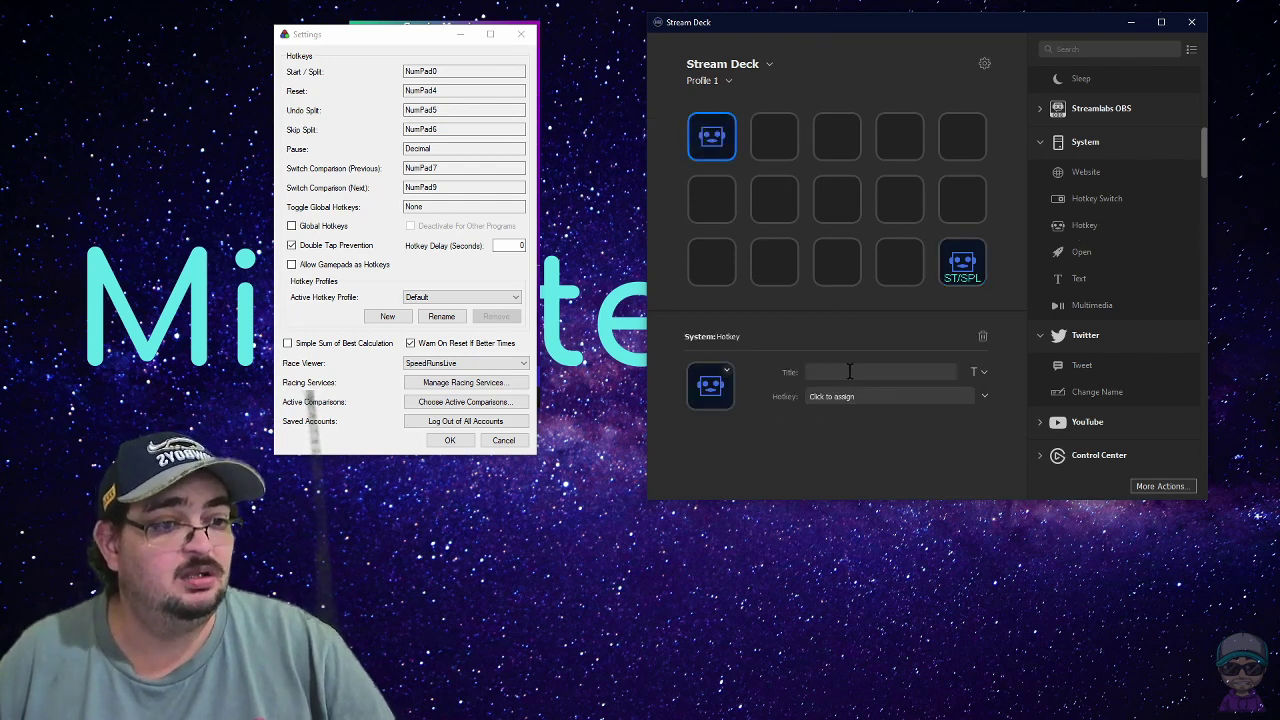
pyautogui.write('rES')
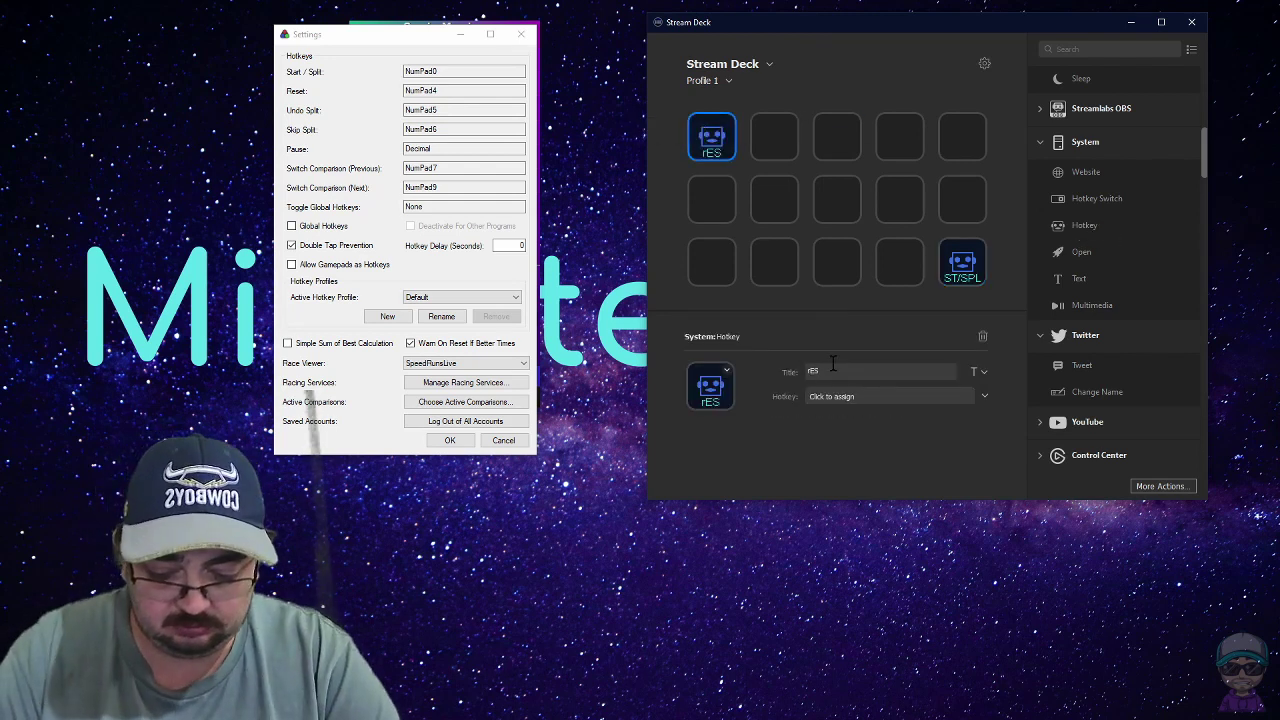
pyautogui.press('BackSpace')
pyautogui.press('BackSpace')
pyautogui.press('BackSpace')
pyautogui.write('RE')
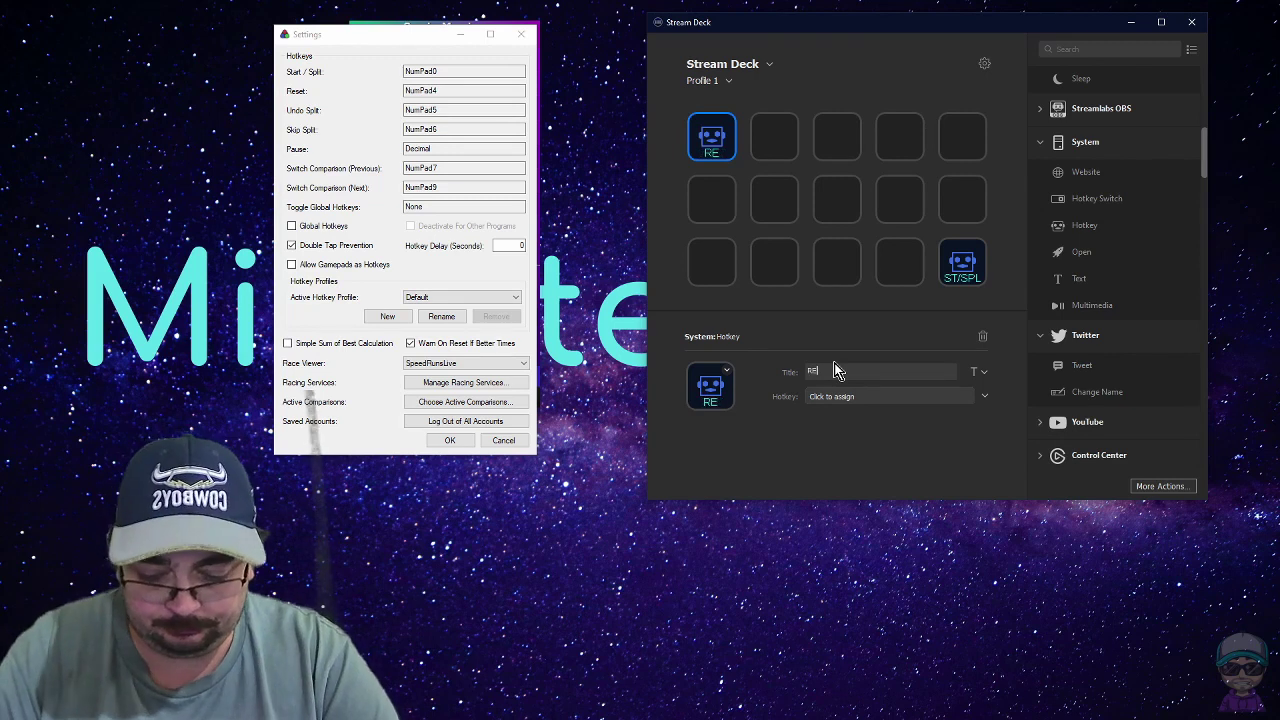
pyautogui.write('SET')
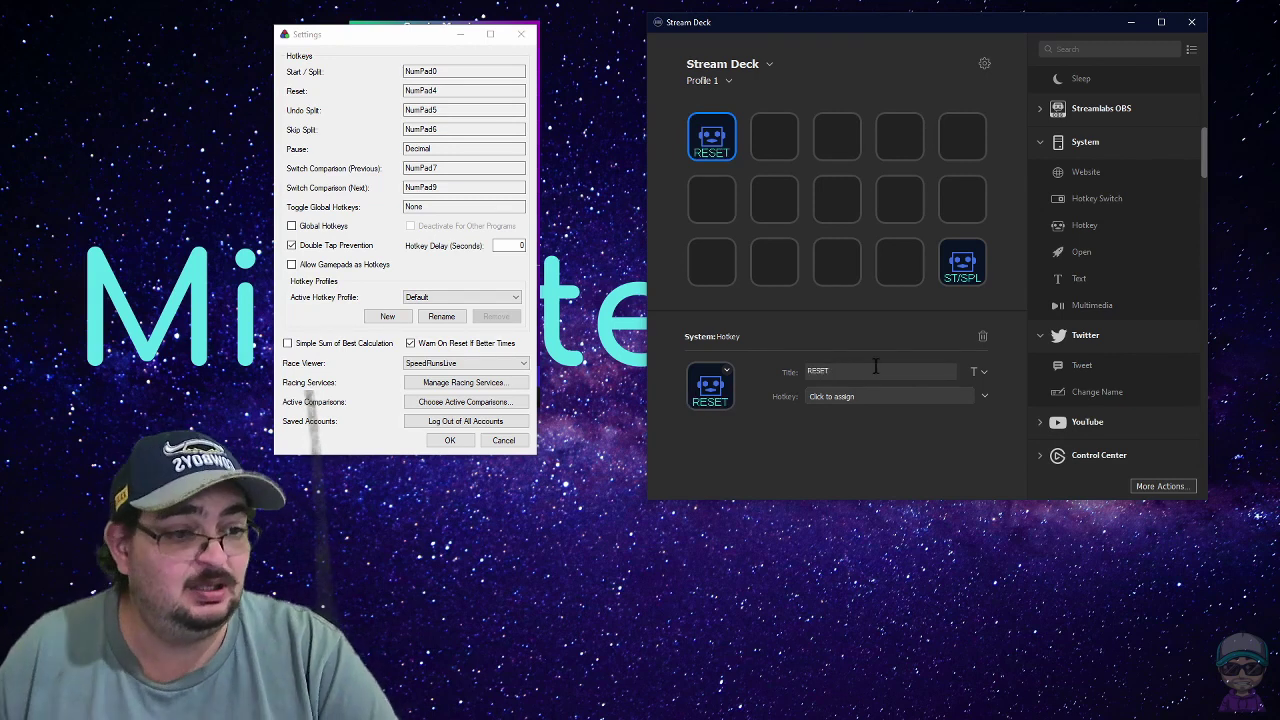
pyautogui.click(984, 396)
pyautogui.moveTo(950, 619)
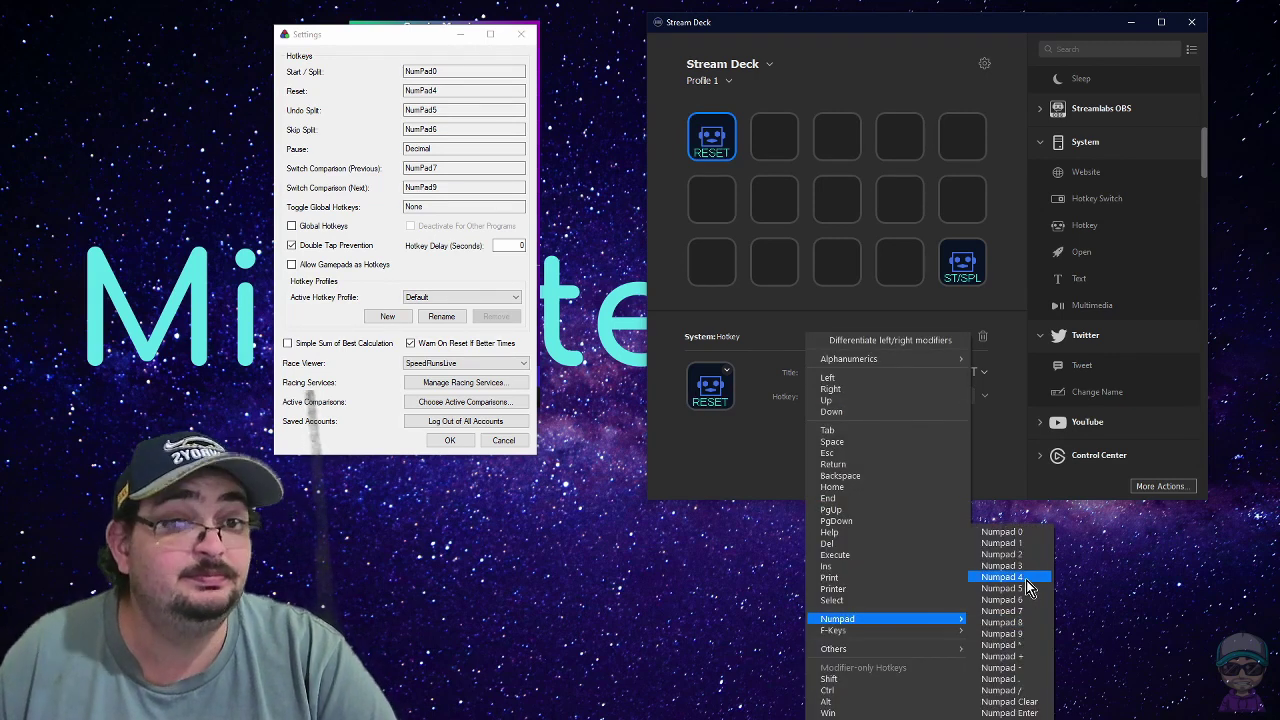
pyautogui.click(1026, 580)
# Add a Hotkey action to the second key of the first row, titled UNDO and assigned to Numpad 5.
pyautogui.moveTo(1097, 229); pyautogui.dragTo(774, 136)
pyautogui.click(853, 371)
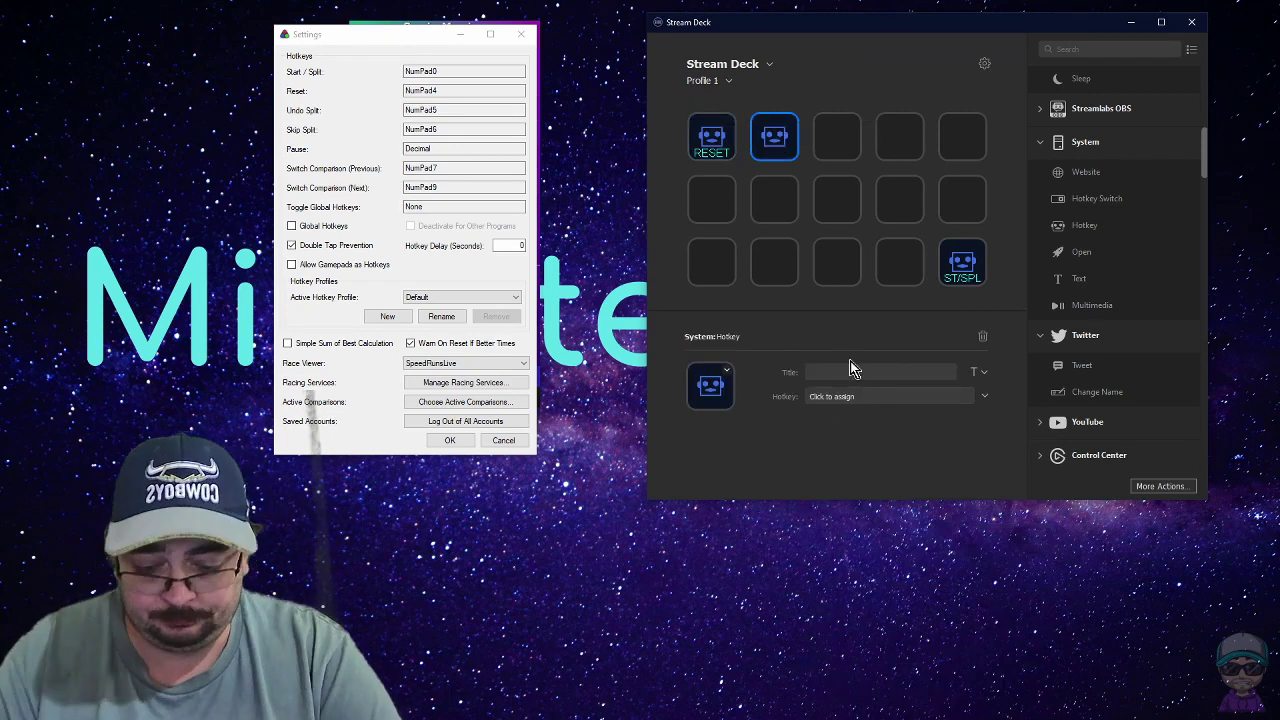
pyautogui.write('UNDO')
pyautogui.click(986, 399)
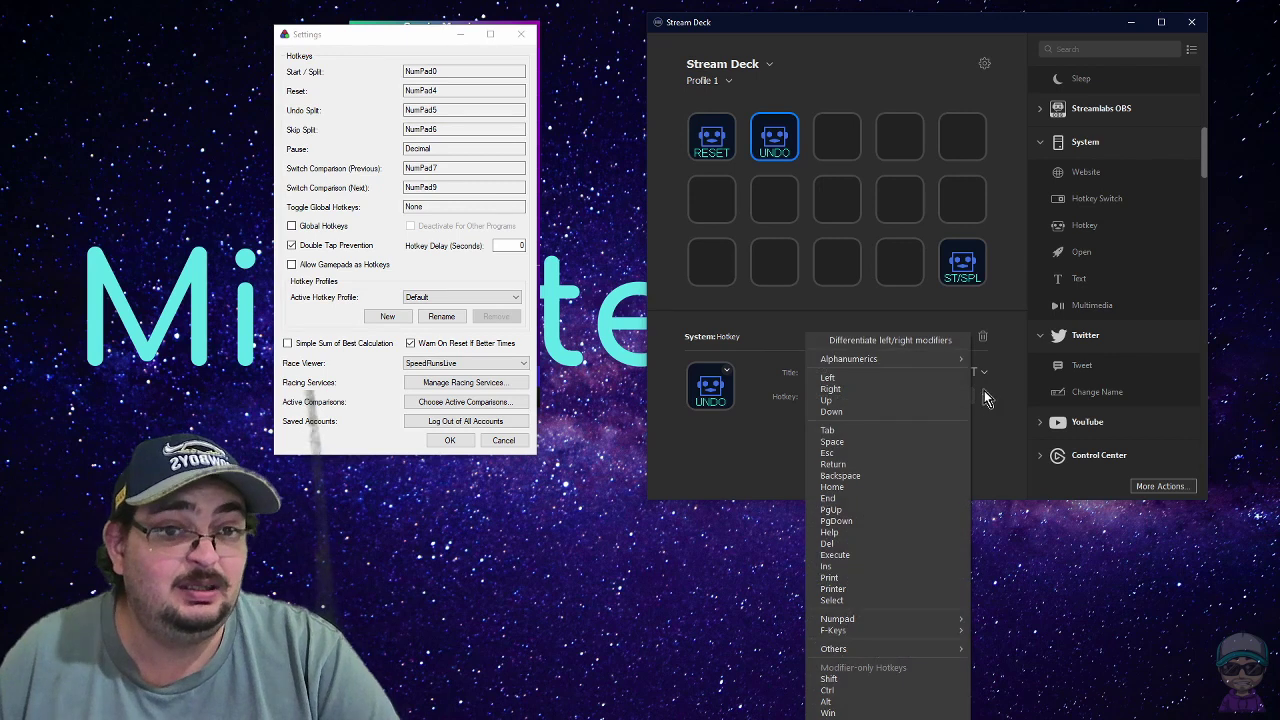
pyautogui.moveTo(950, 619)
pyautogui.click(999, 599)
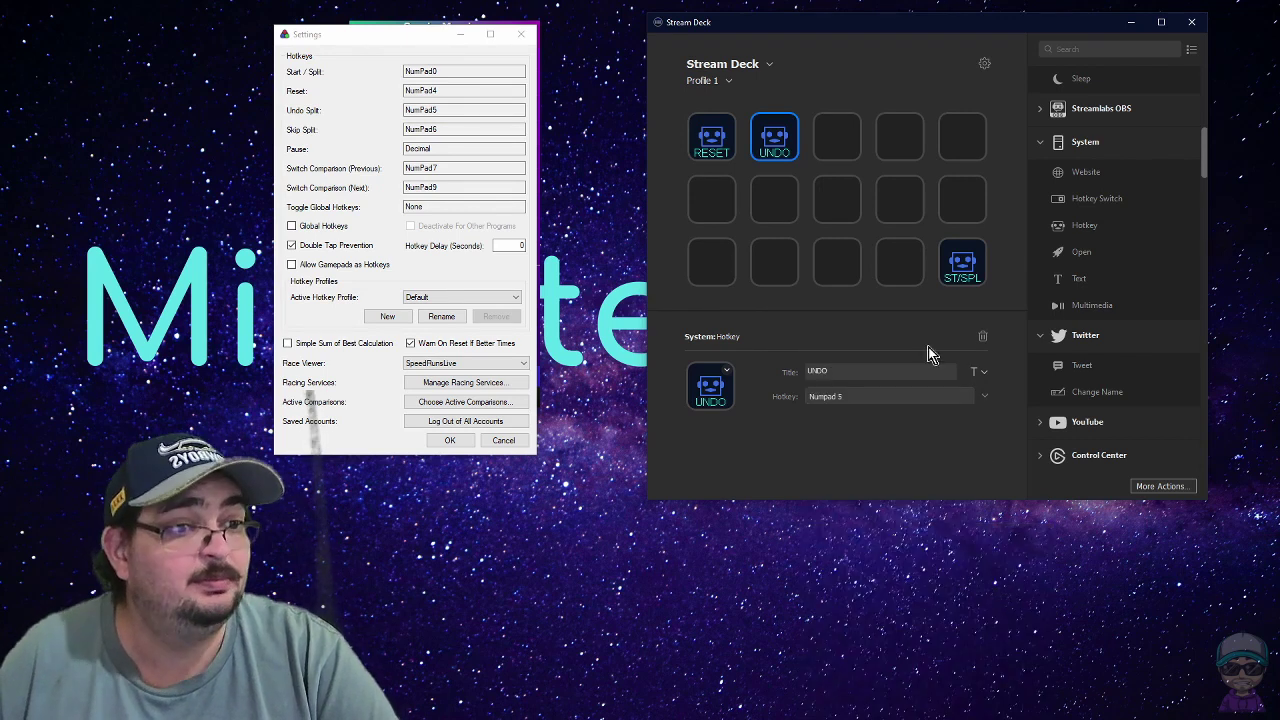
# Add a Hotkey action to the third key of the first row, titled SKIP and assigned to Numpad 6.
pyautogui.moveTo(1086, 226); pyautogui.dragTo(831, 125)
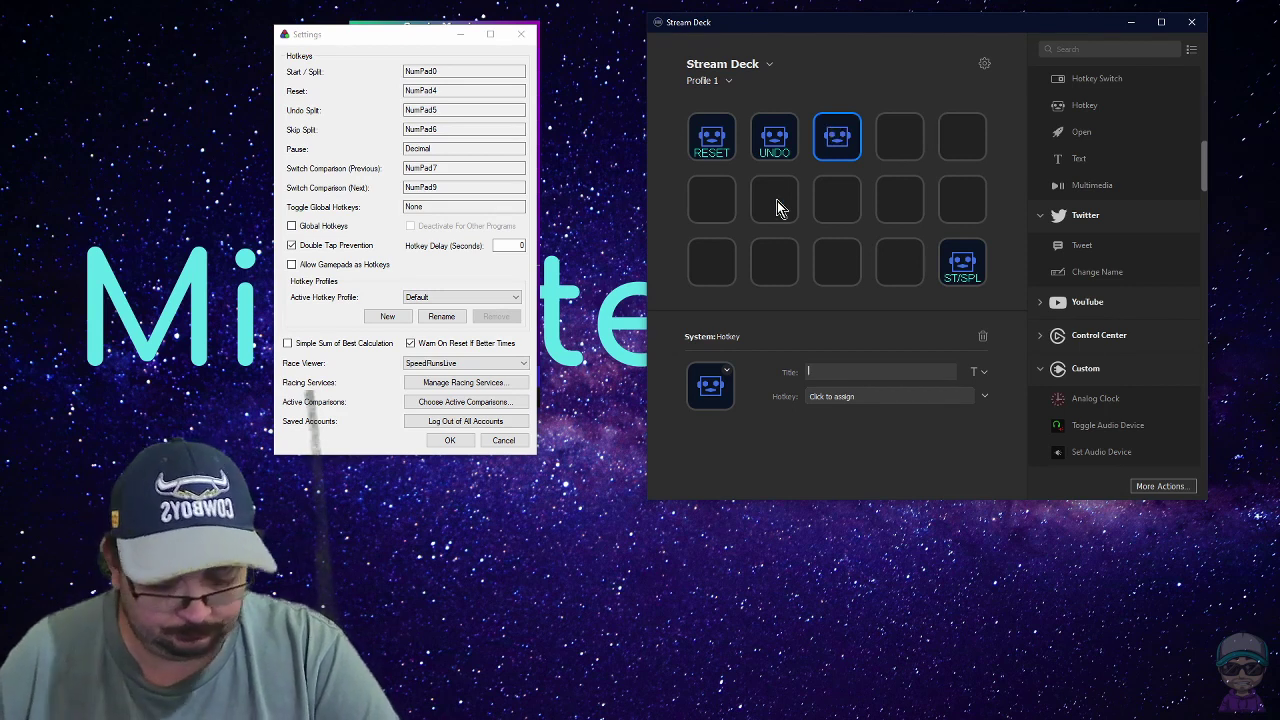
pyautogui.write('SKIP')
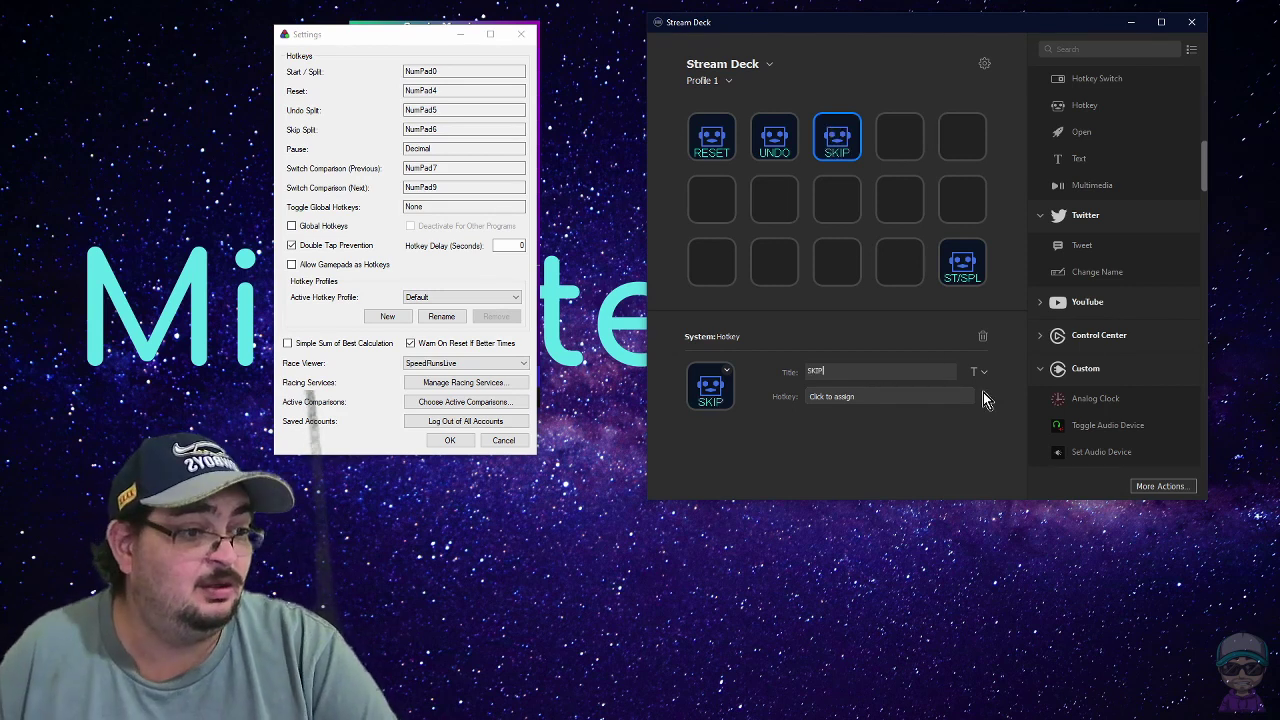
pyautogui.click(984, 396)
pyautogui.moveTo(940, 619)
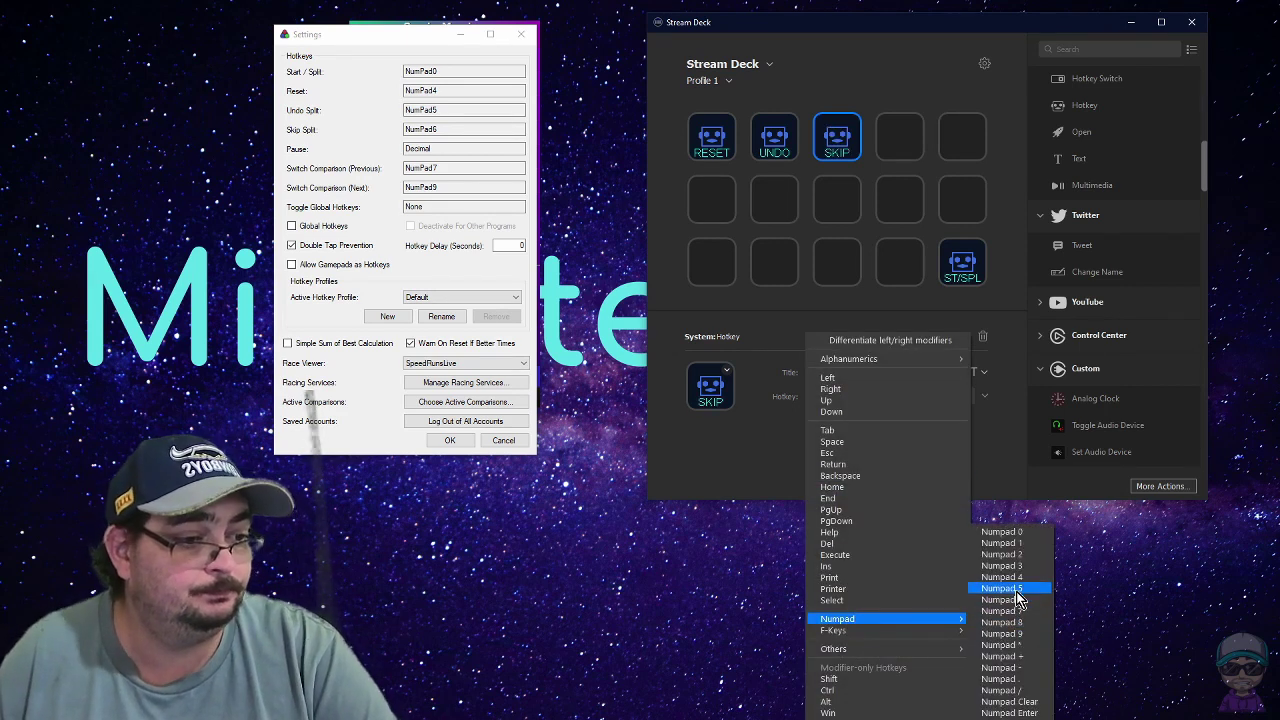
pyautogui.click(1017, 592)
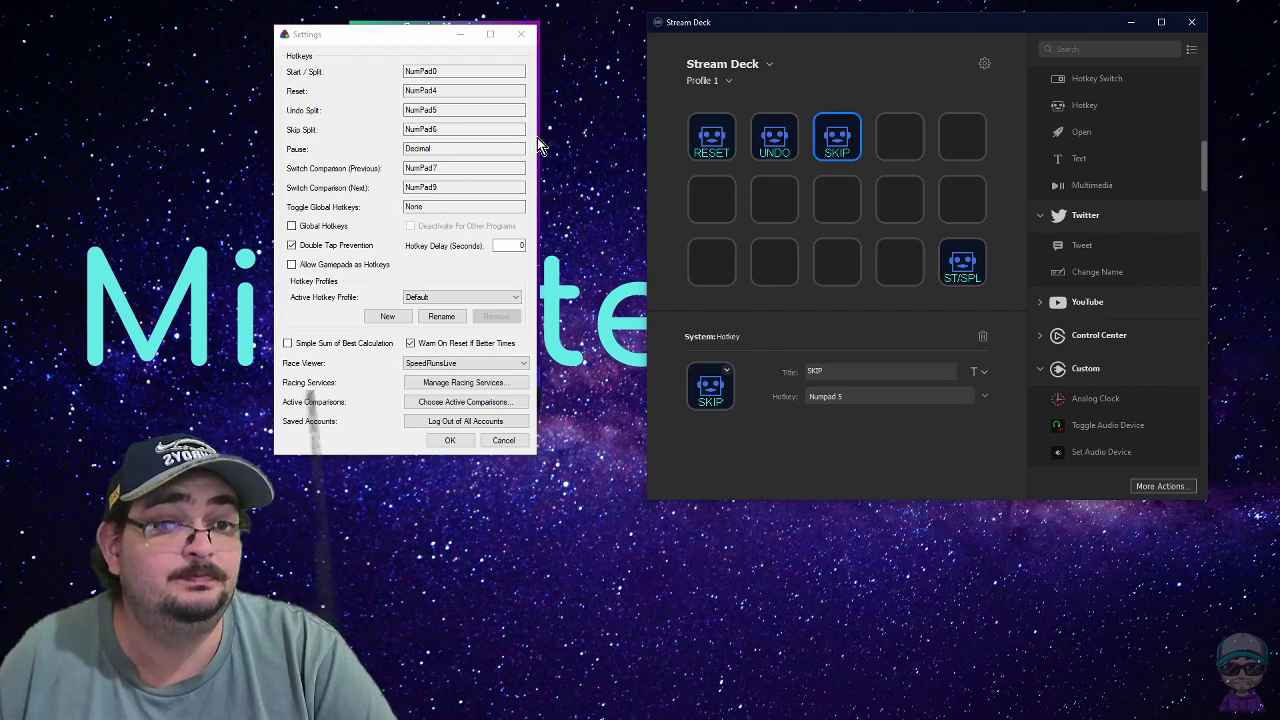
pyautogui.click(985, 397)
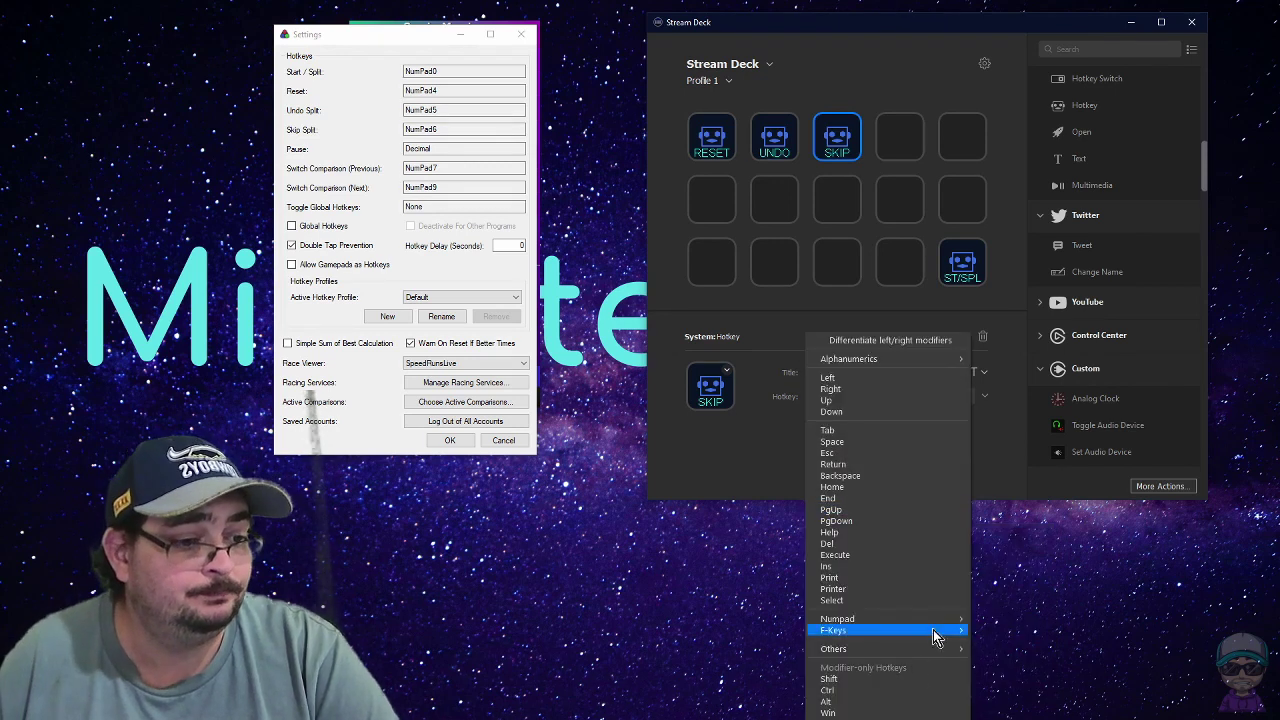
pyautogui.moveTo(955, 617)
pyautogui.click(1037, 603)
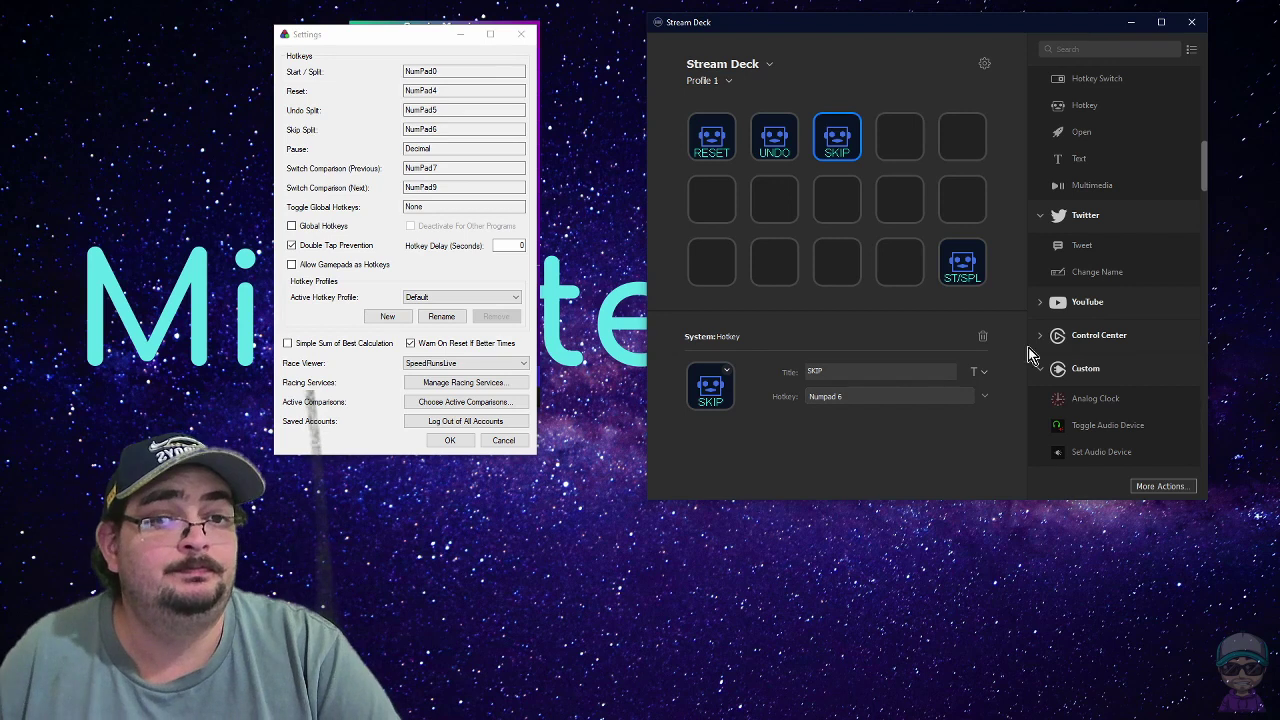
# Add a Hotkey action to the last key of the first row, titled PAUSE and assigned to "Numpad .", and accept the LiveSplit settings.
pyautogui.moveTo(1088, 107); pyautogui.dragTo(959, 141)
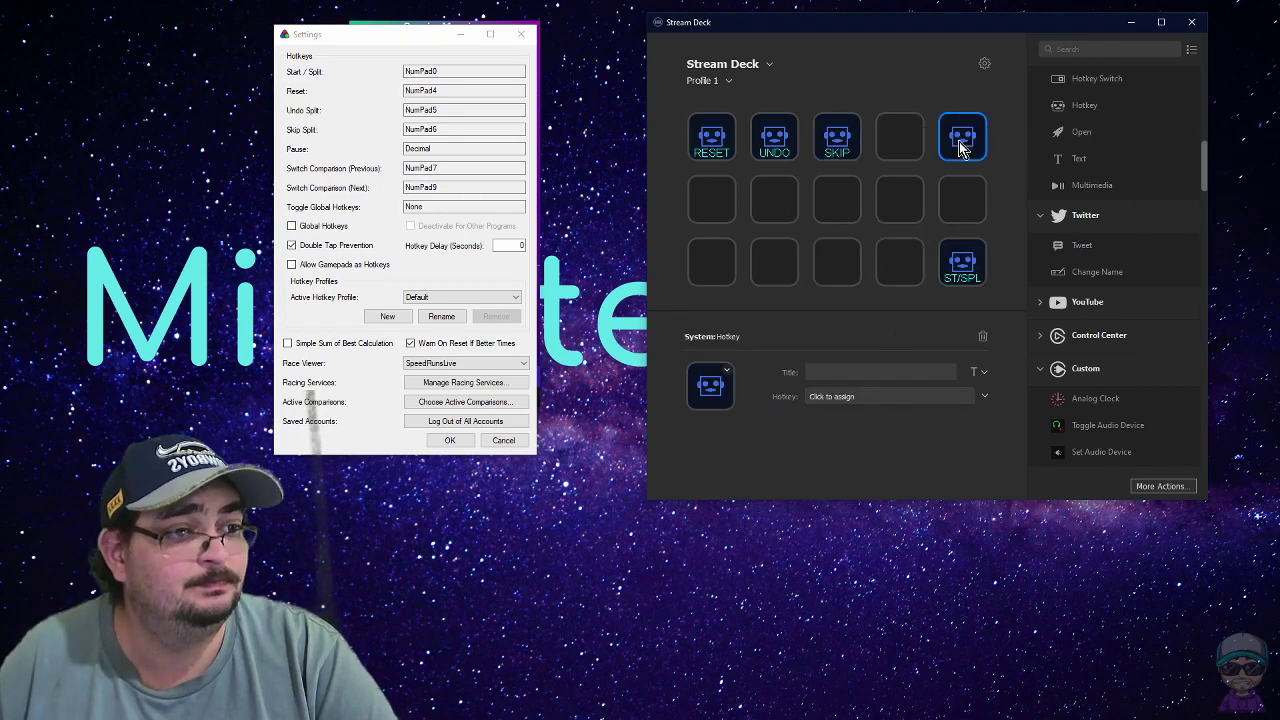
pyautogui.click(862, 371)
pyautogui.write('PAUSE')
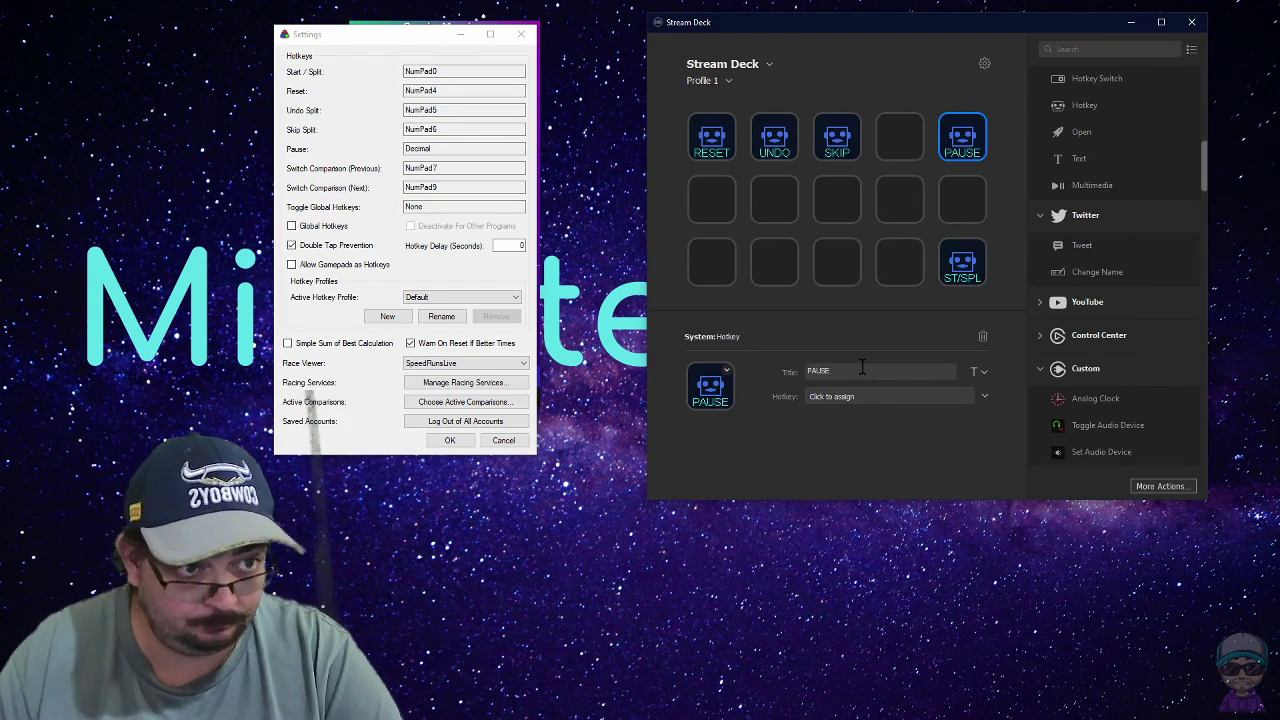
pyautogui.click(985, 396)
pyautogui.moveTo(880, 619)
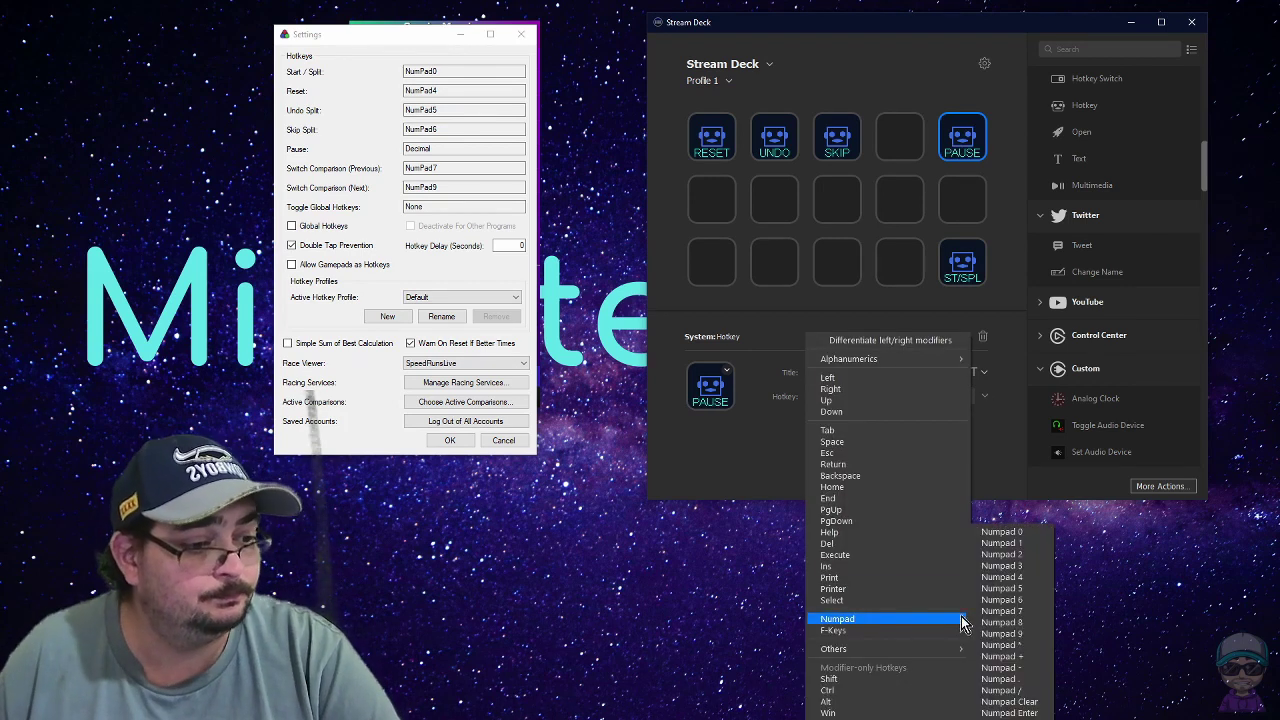
pyautogui.click(1027, 667)
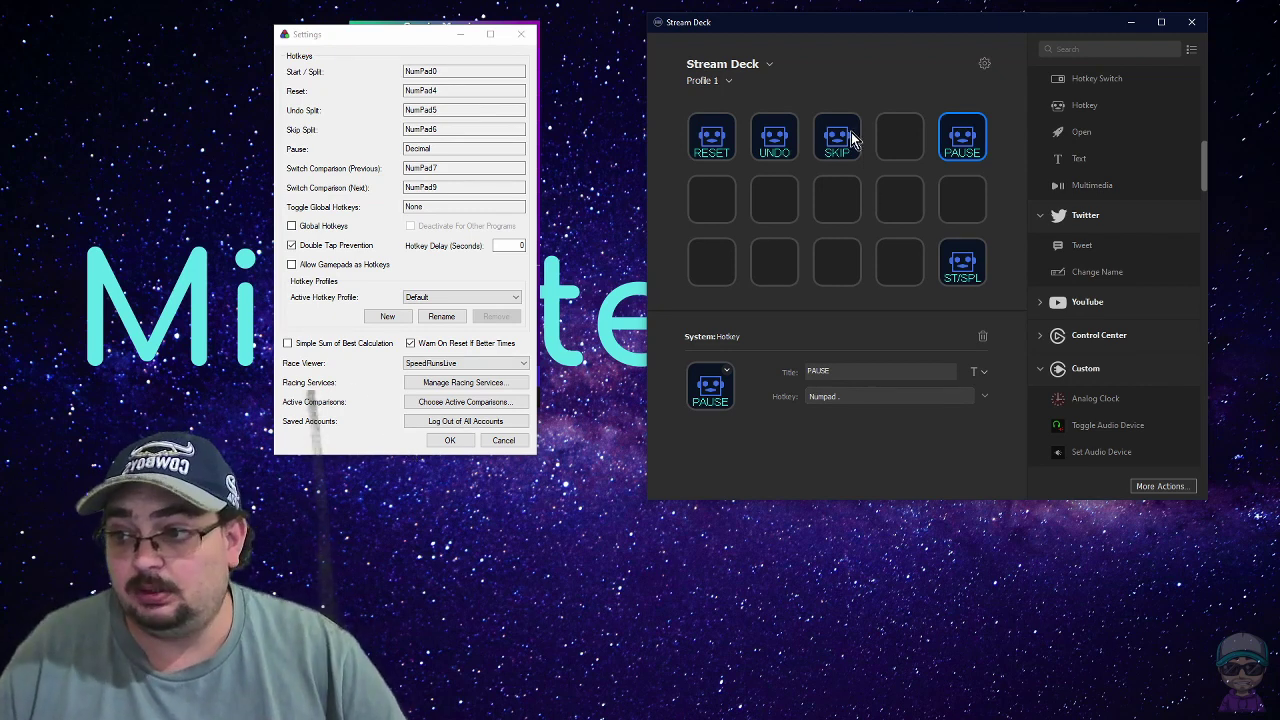
pyautogui.click(449, 446)
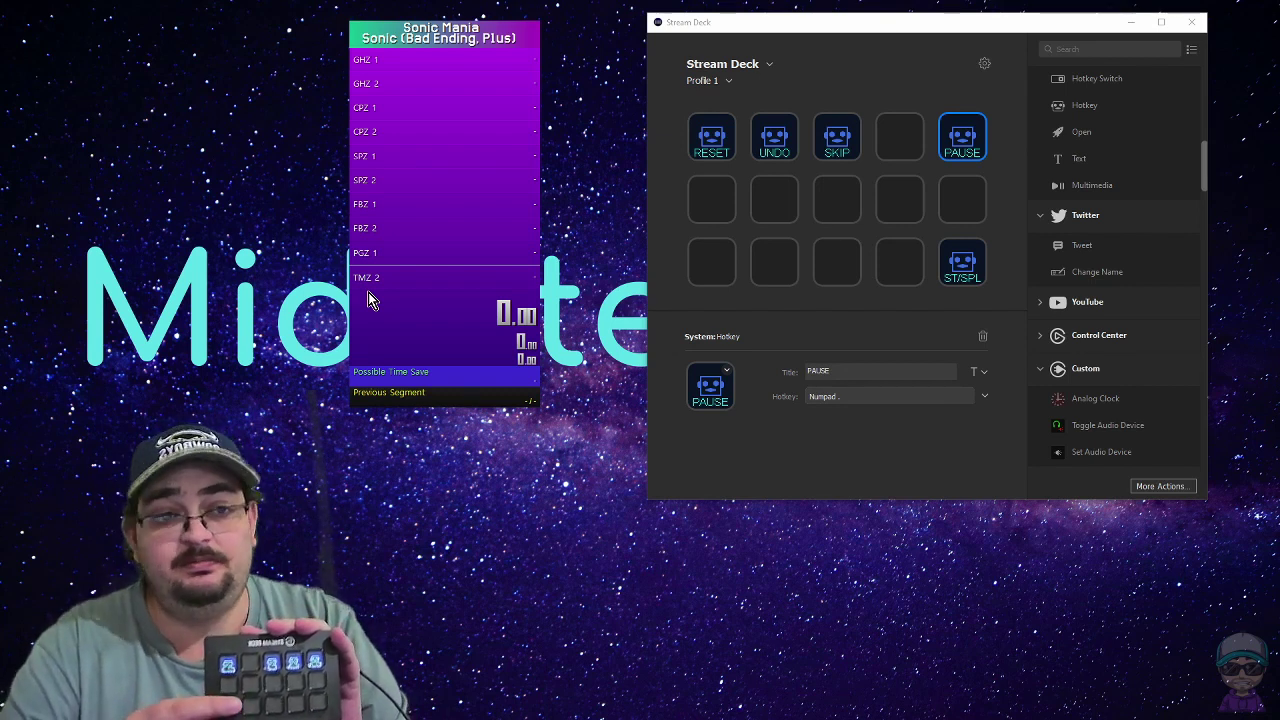
# Test the start/split hotkey in LiveSplit by starting the timer and splitting through the segments up to FBZ 2.
pyautogui.press('KP_1')
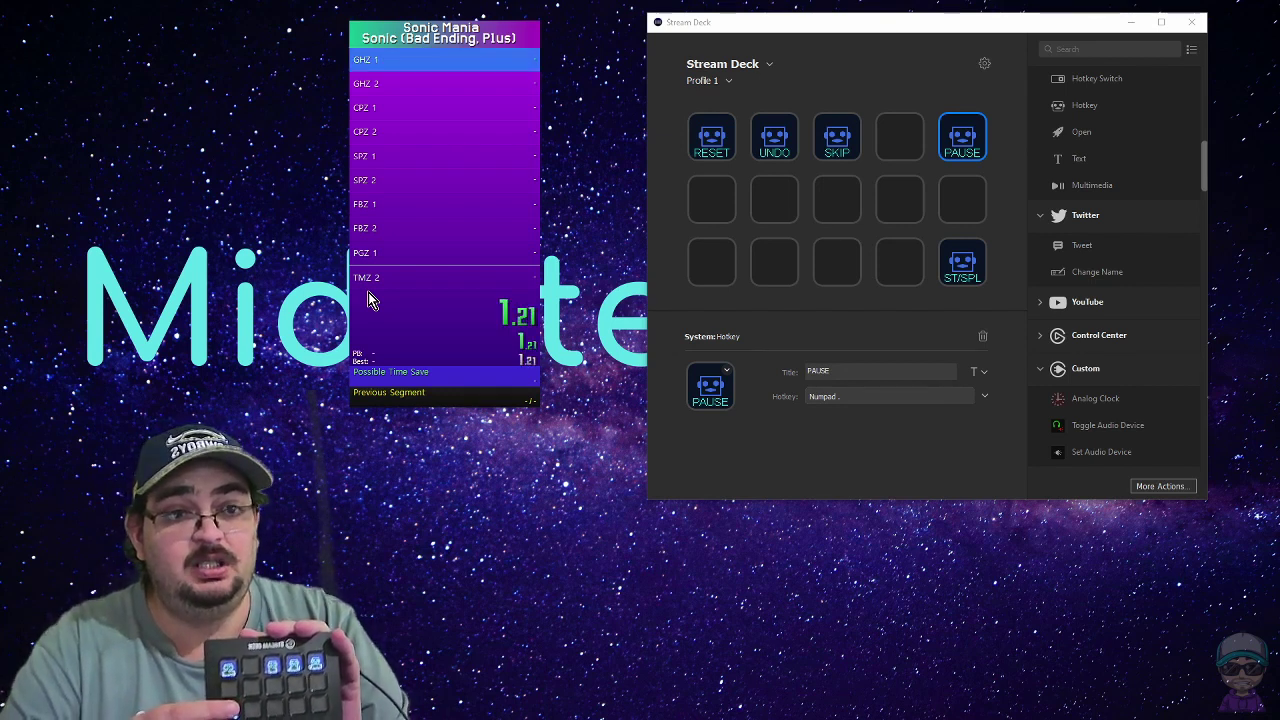
pyautogui.press('KP_1')
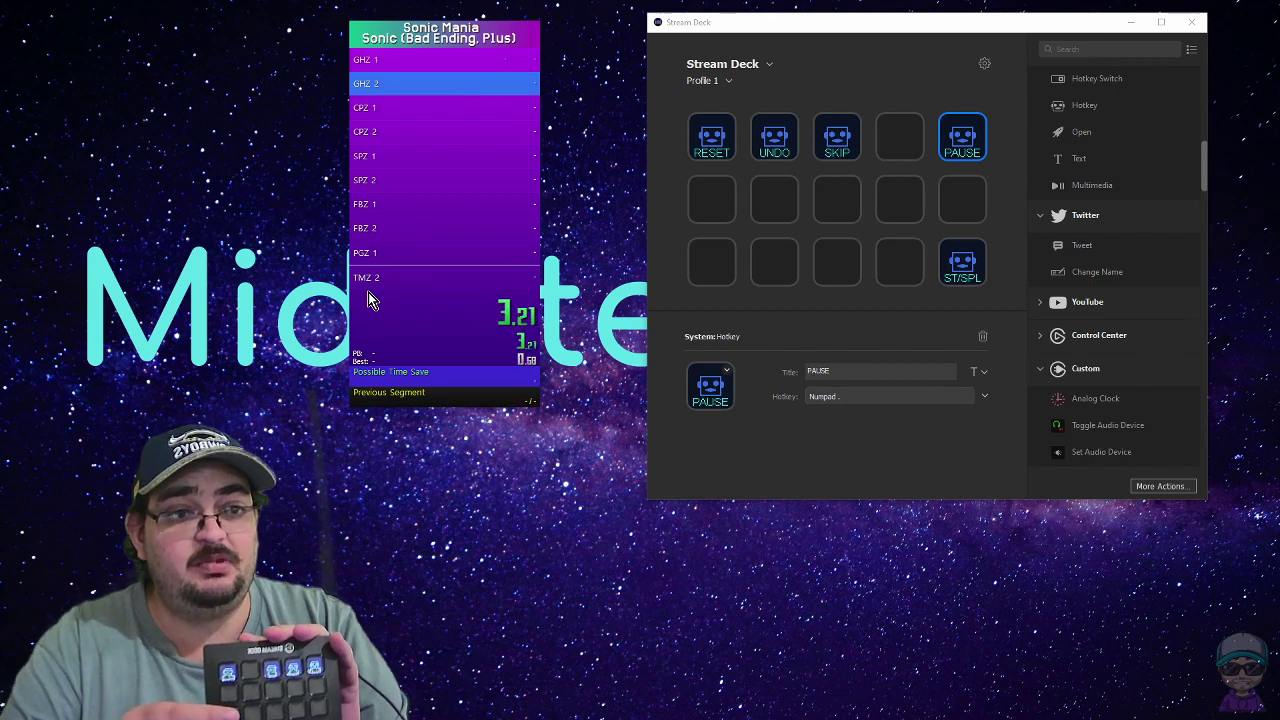
pyautogui.press('KP_1')
pyautogui.press('KP_1')
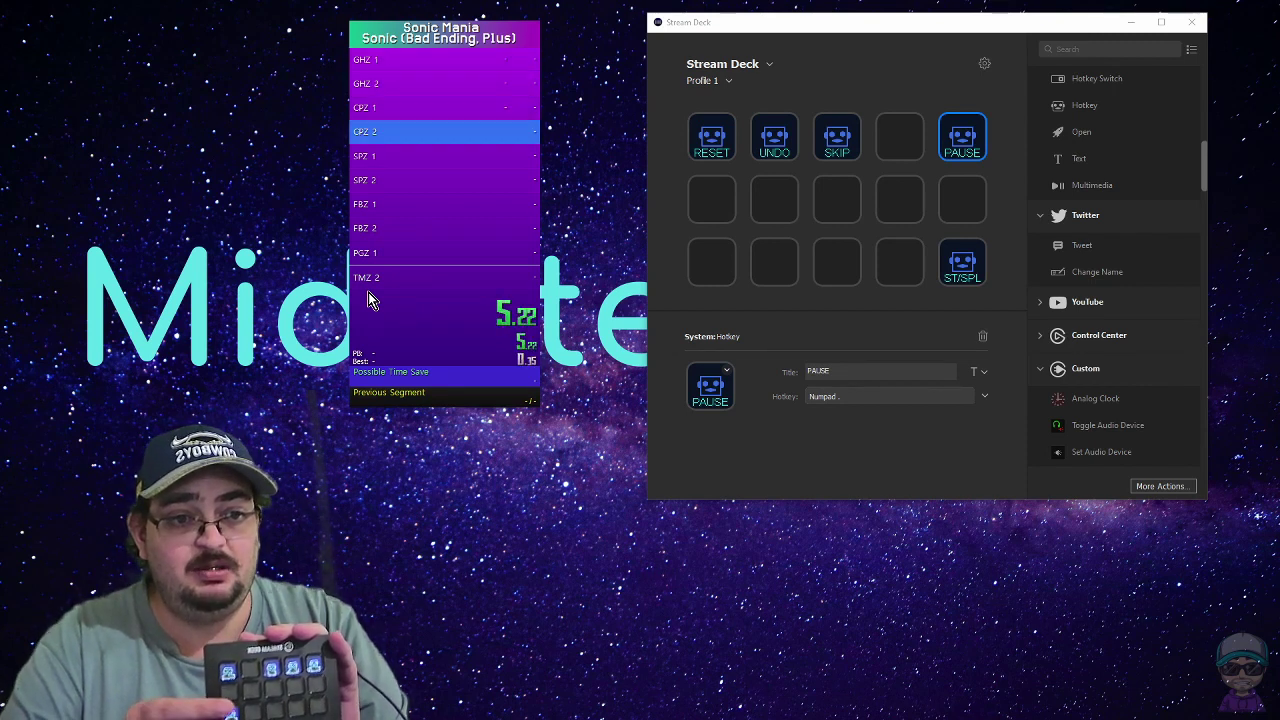
pyautogui.press('KP_1')
pyautogui.press('KP_1')
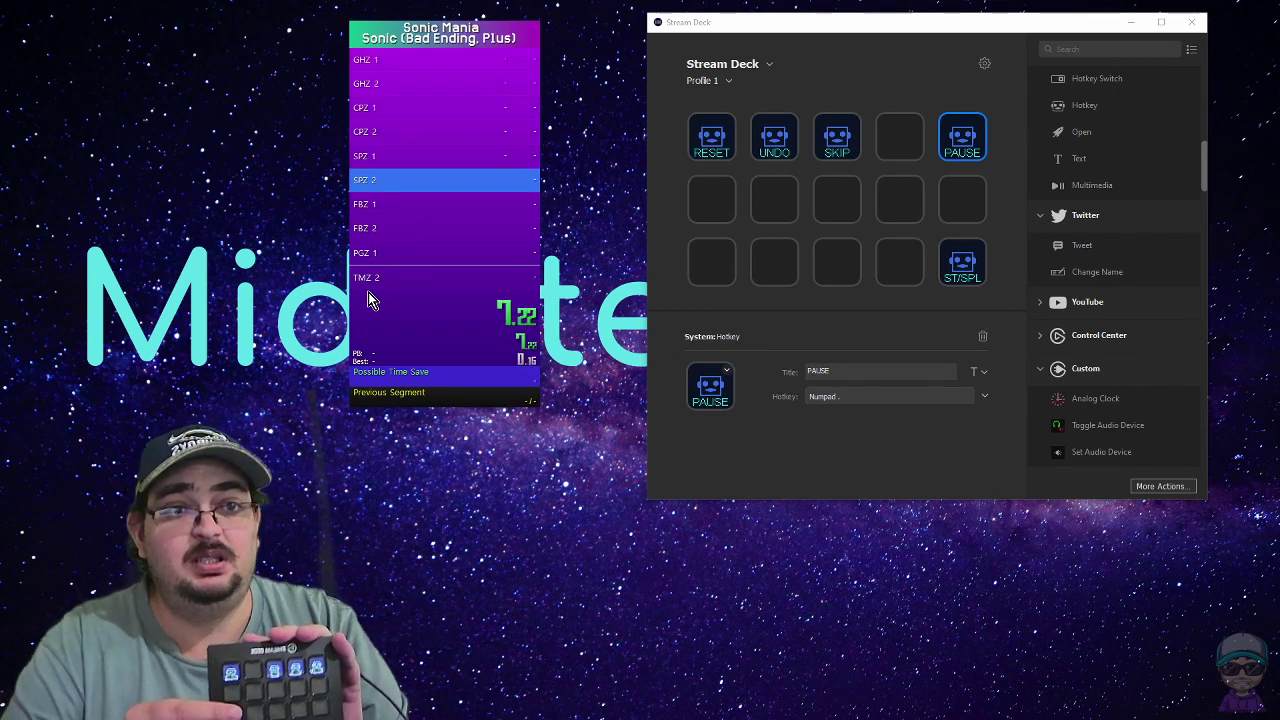
pyautogui.press('KP_1')
pyautogui.press('KP_1')
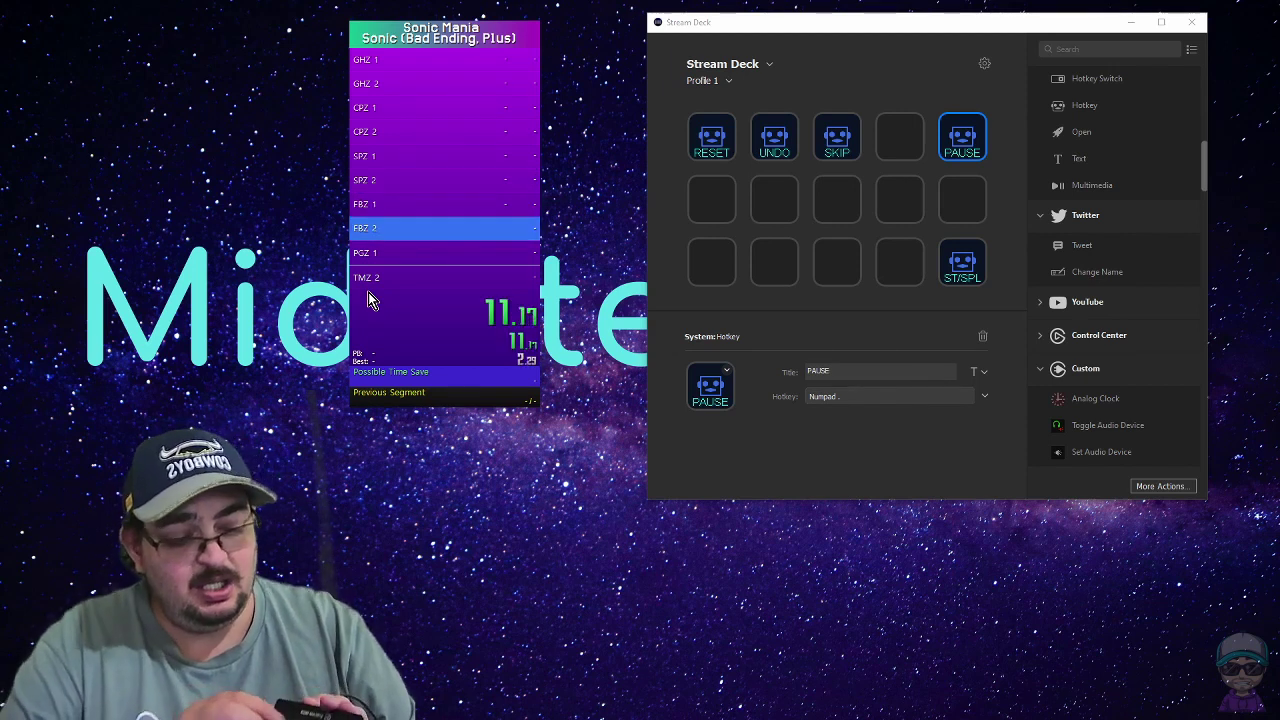
# Test the undo hotkey by undoing the last three splits, going back to SPZ 1.
pyautogui.press('KP_8')
pyautogui.press('KP_8')
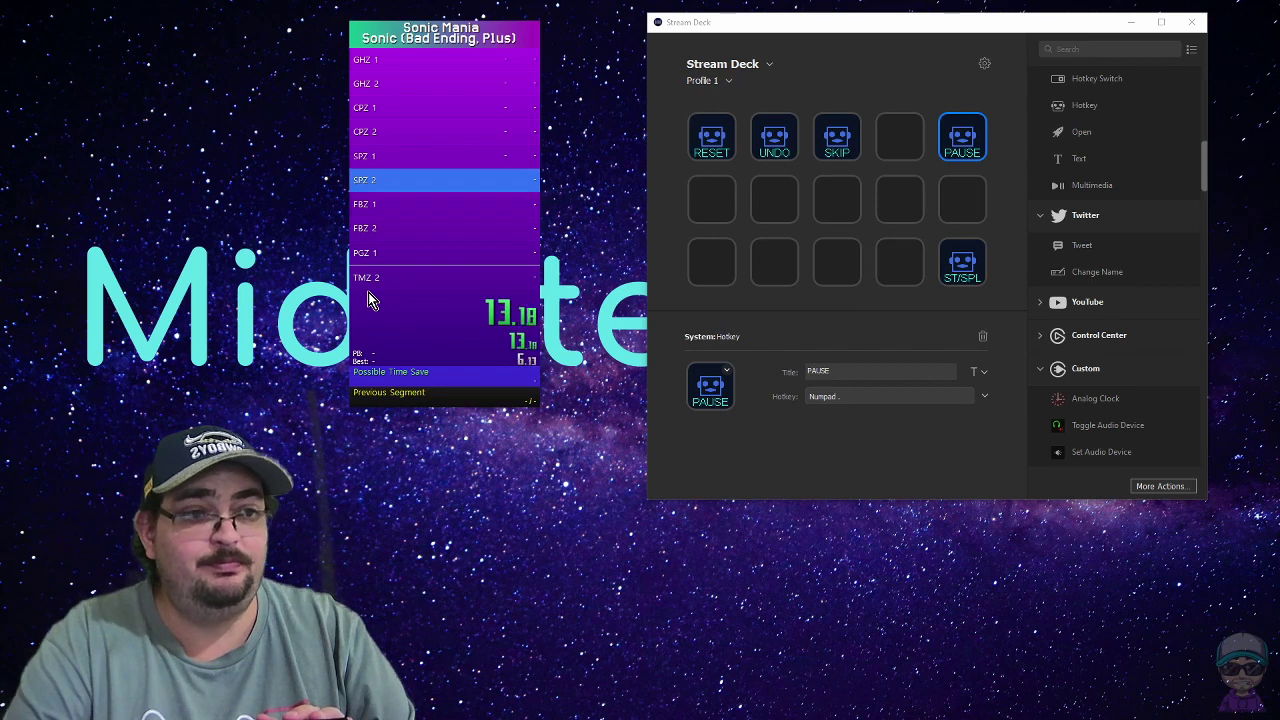
pyautogui.press('KP_8')
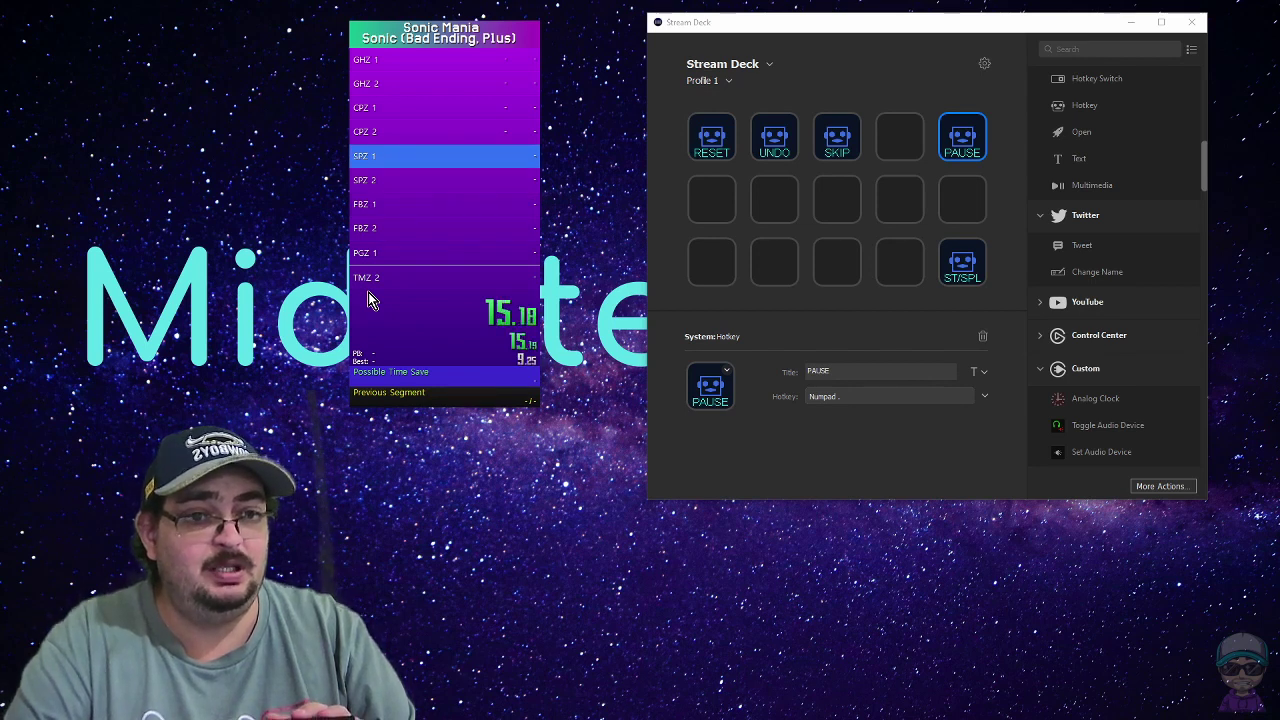
# Test the skip hotkey on the SPZ 1 split, and reset the LiveSplit run with the reset hotkey.
pyautogui.press('KP_2')
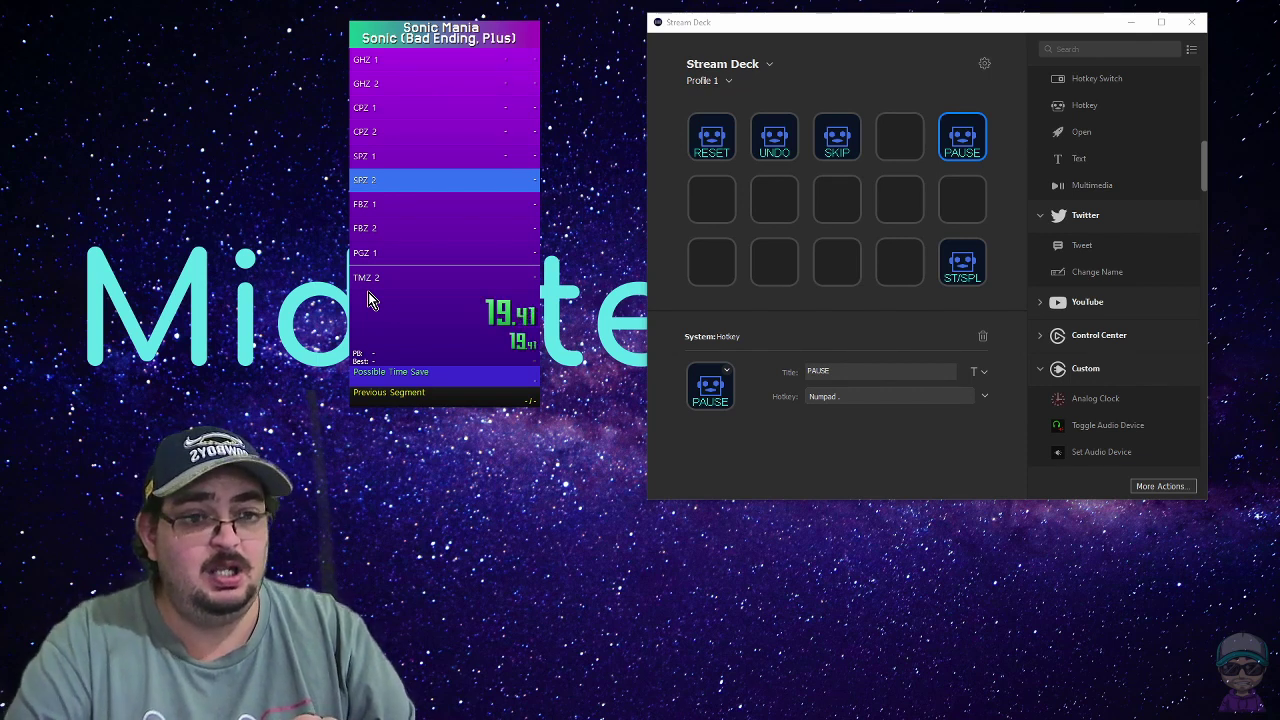
pyautogui.press('KP_3')
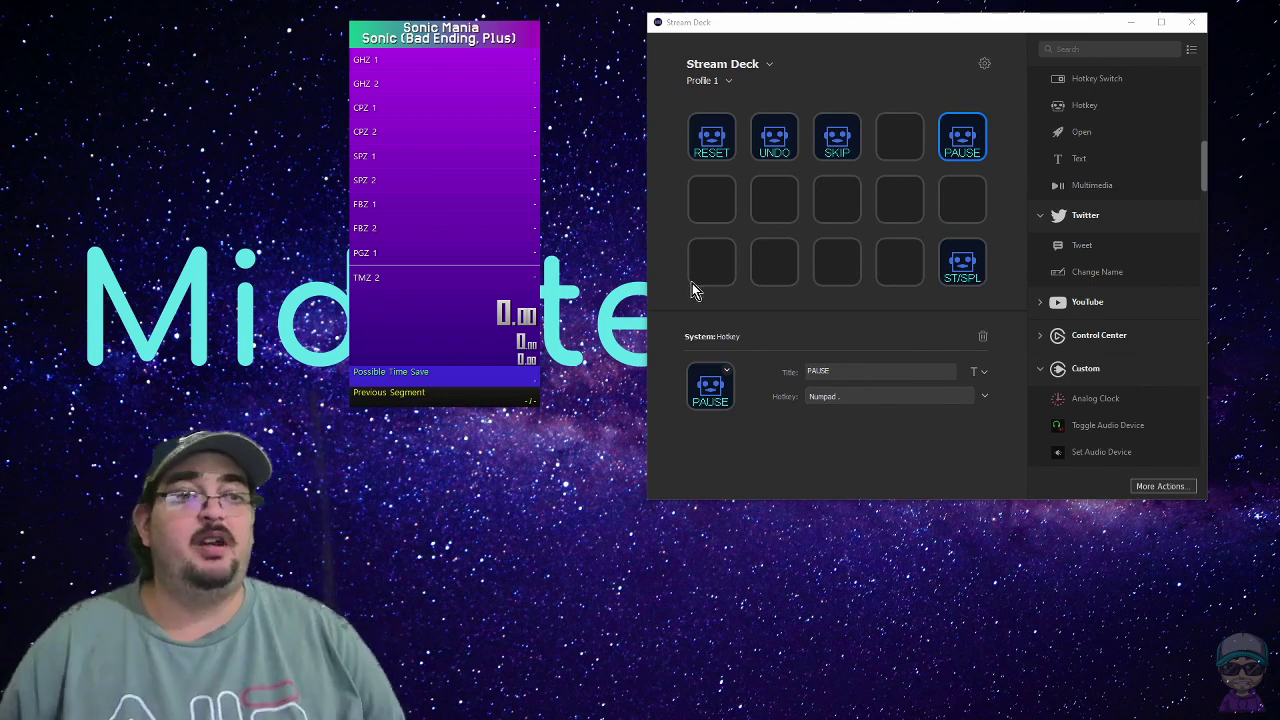
pyautogui.click(826, 312)
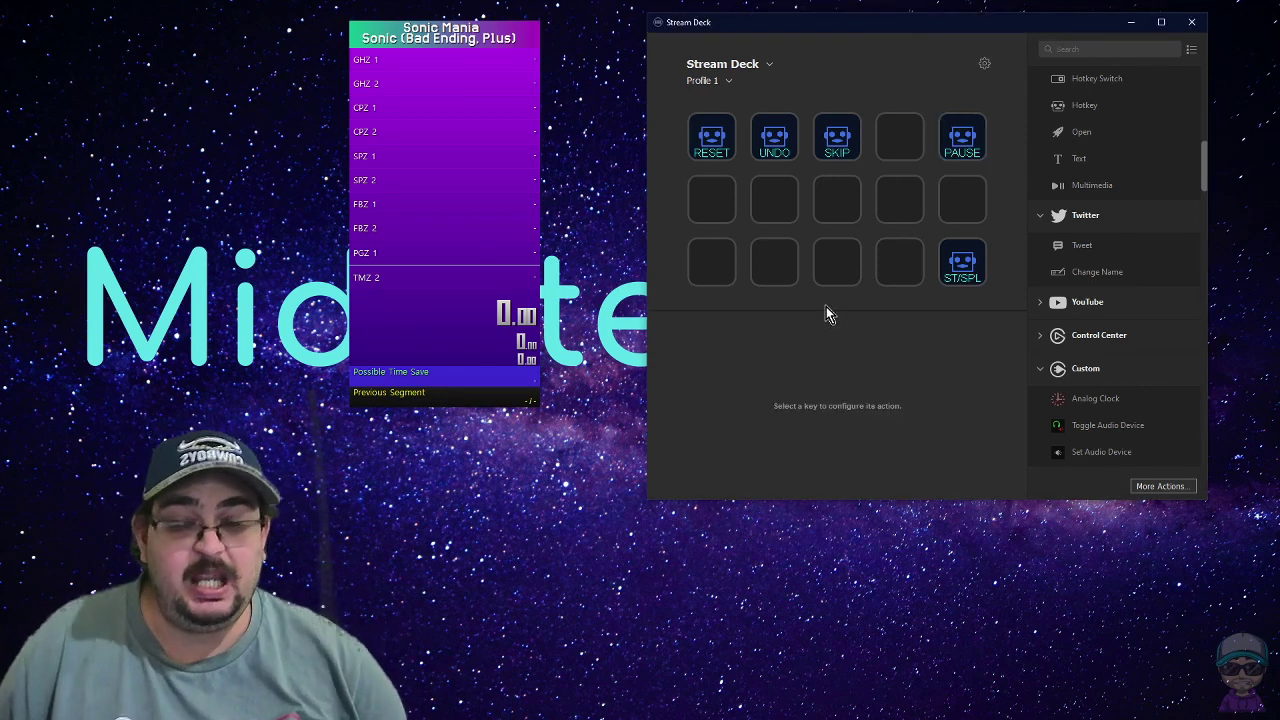